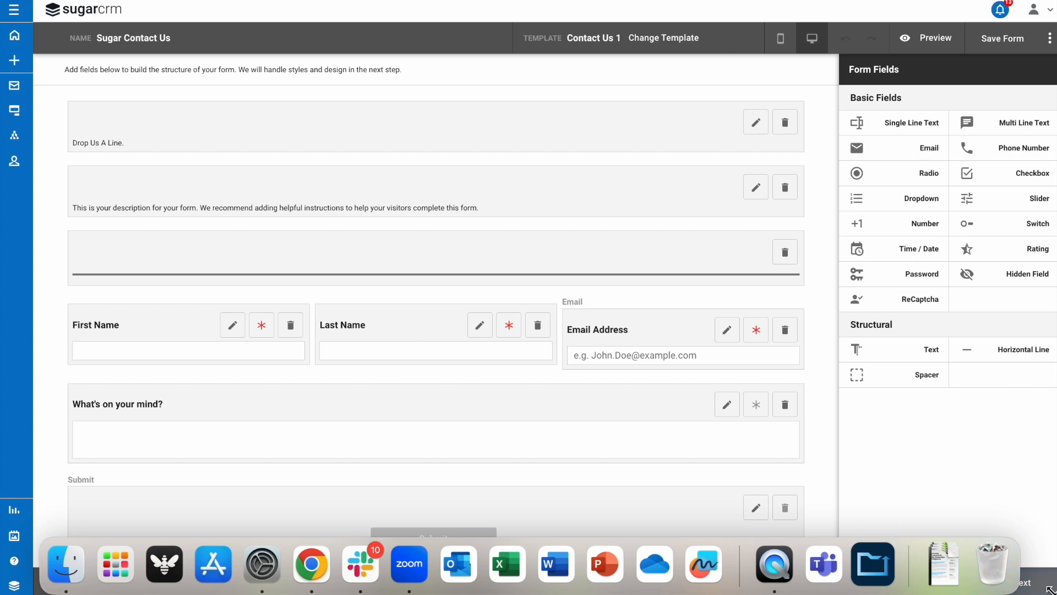
# - Move the Email Address field into its own row below the First Name and Last Name fields
pyautogui.moveTo(1052, 593); pyautogui.dragTo(1053, 537)
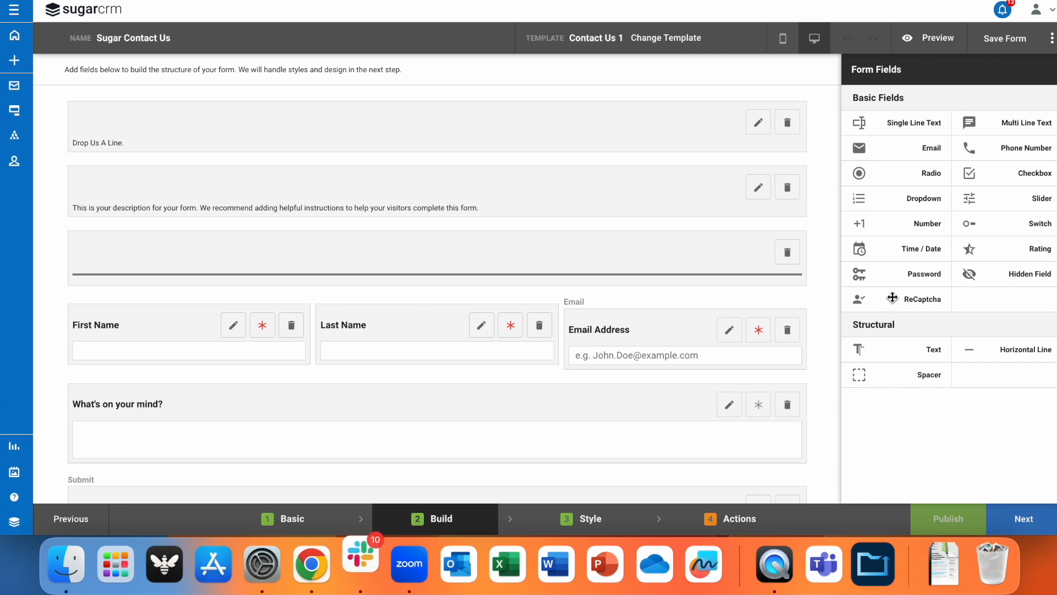
pyautogui.moveTo(624, 309); pyautogui.dragTo(512, 449)
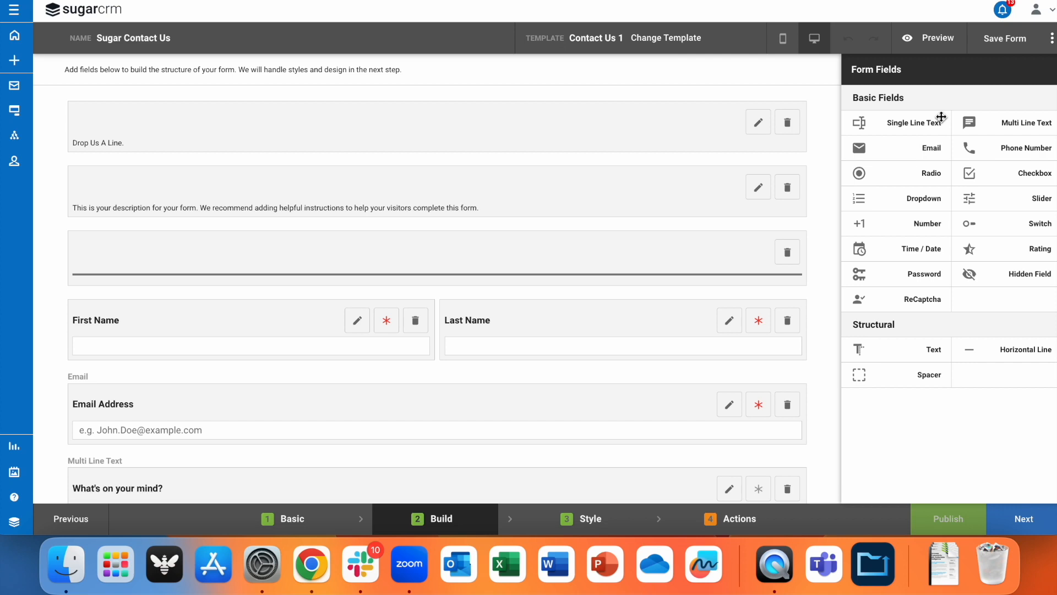
# - Add a Single Line Text field beside Email Address, with field name Company and label Company Name
pyautogui.moveTo(941, 117); pyautogui.dragTo(708, 414)
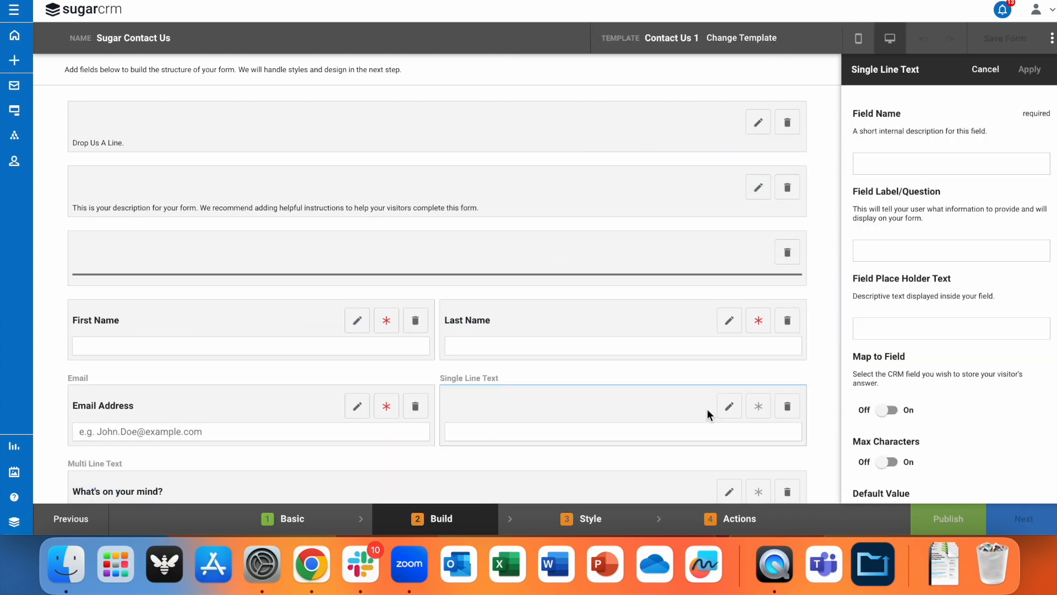
pyautogui.click(937, 158)
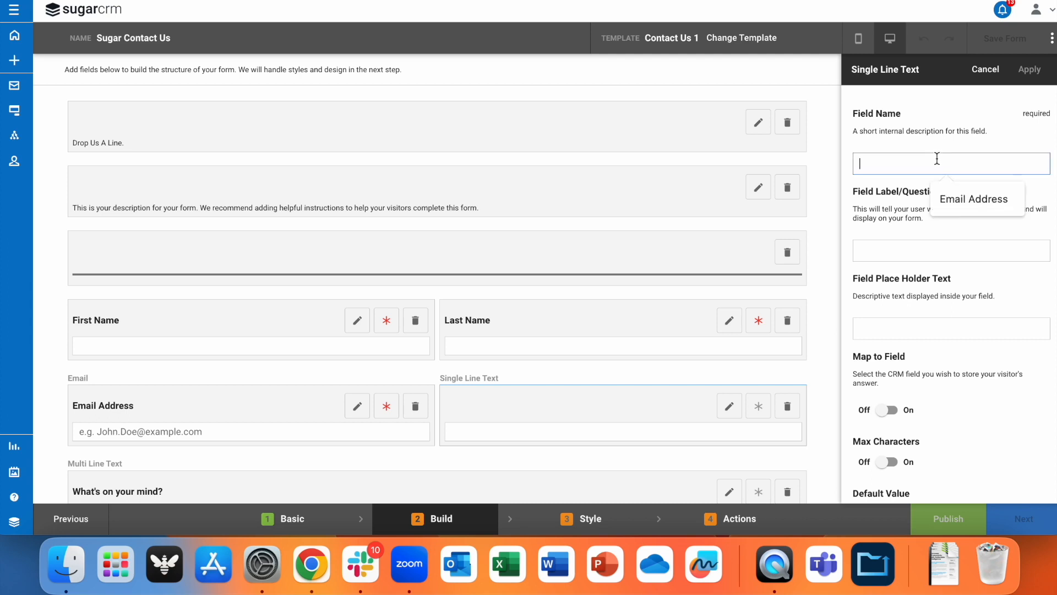
pyautogui.write('Comp')
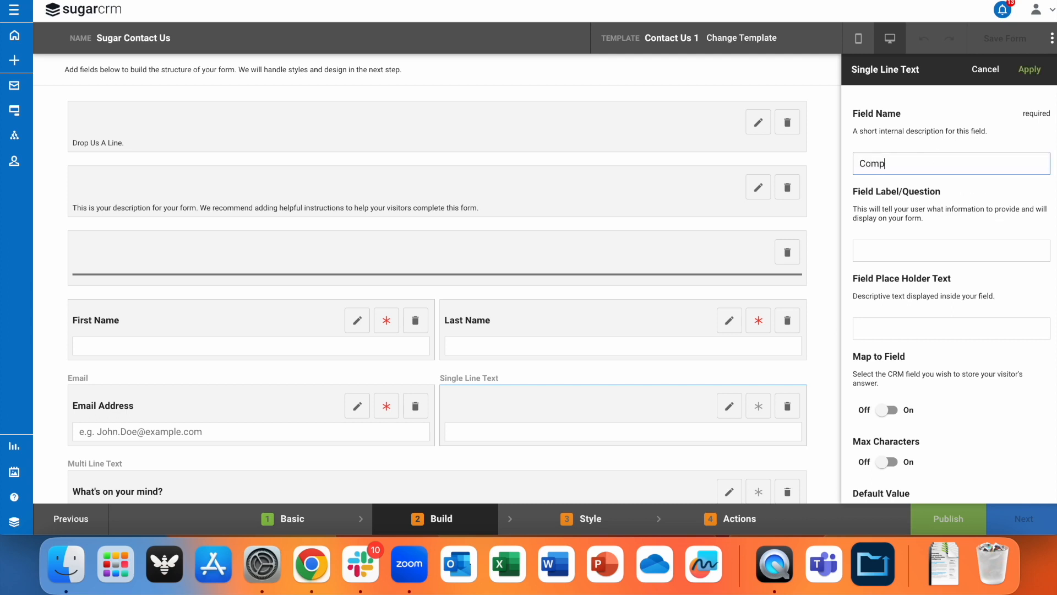
pyautogui.write('any')
pyautogui.click(928, 248)
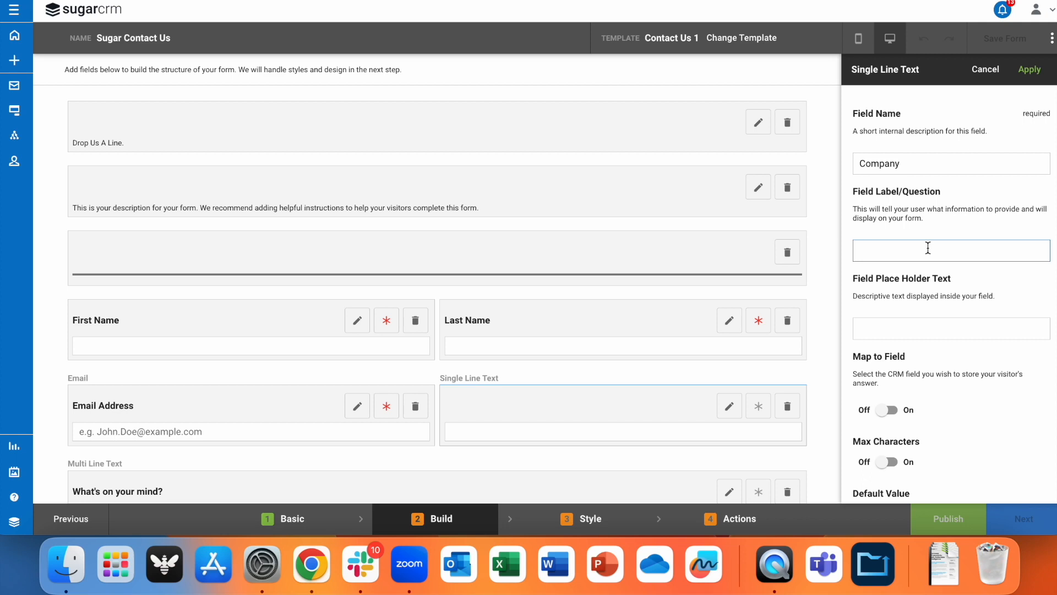
pyautogui.write('Company Name')
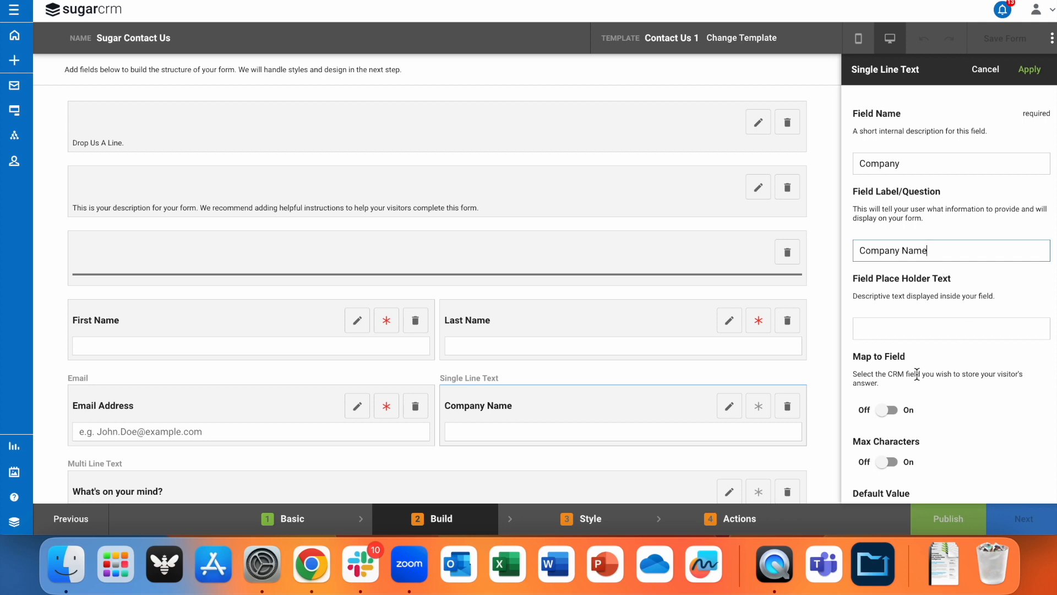
# - Turn on Map to Field for the Company Name field and start the CRM field search
pyautogui.scroll(-2, 917, 374)
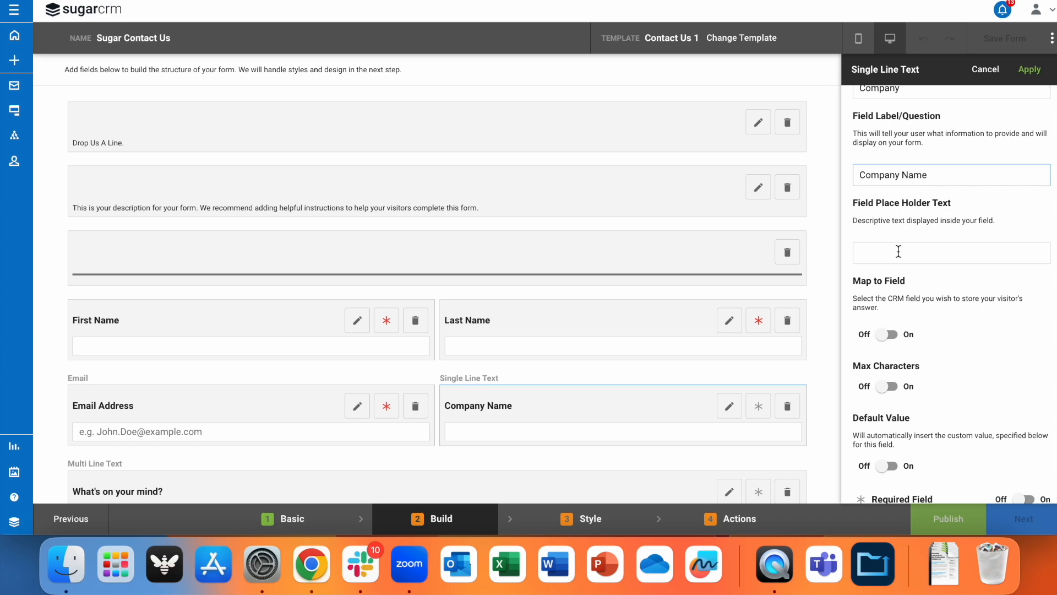
pyautogui.click(890, 345)
pyautogui.click(890, 335)
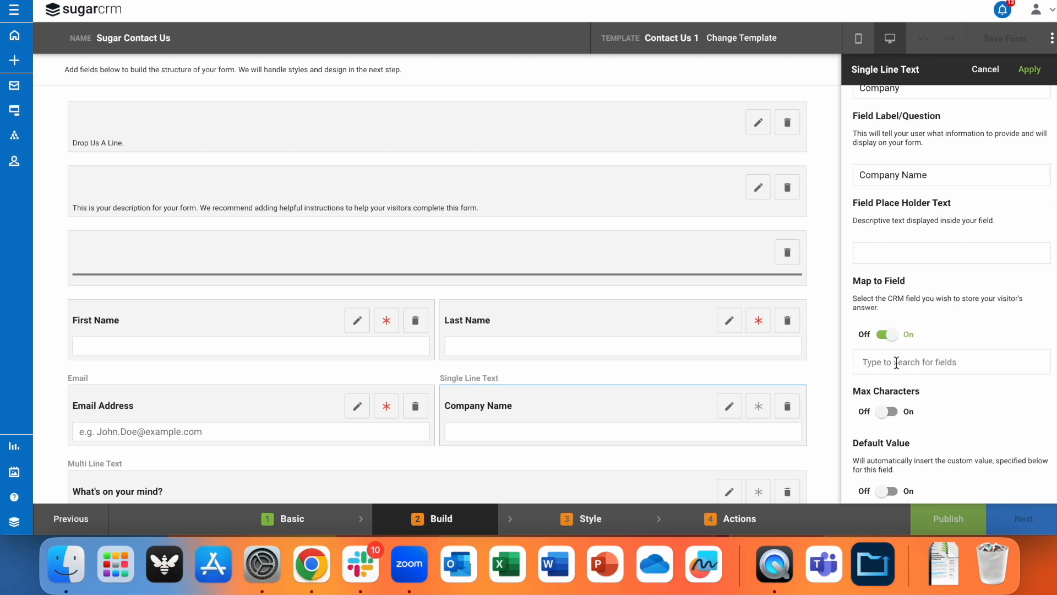
pyautogui.click(897, 362)
pyautogui.write('Accounr')
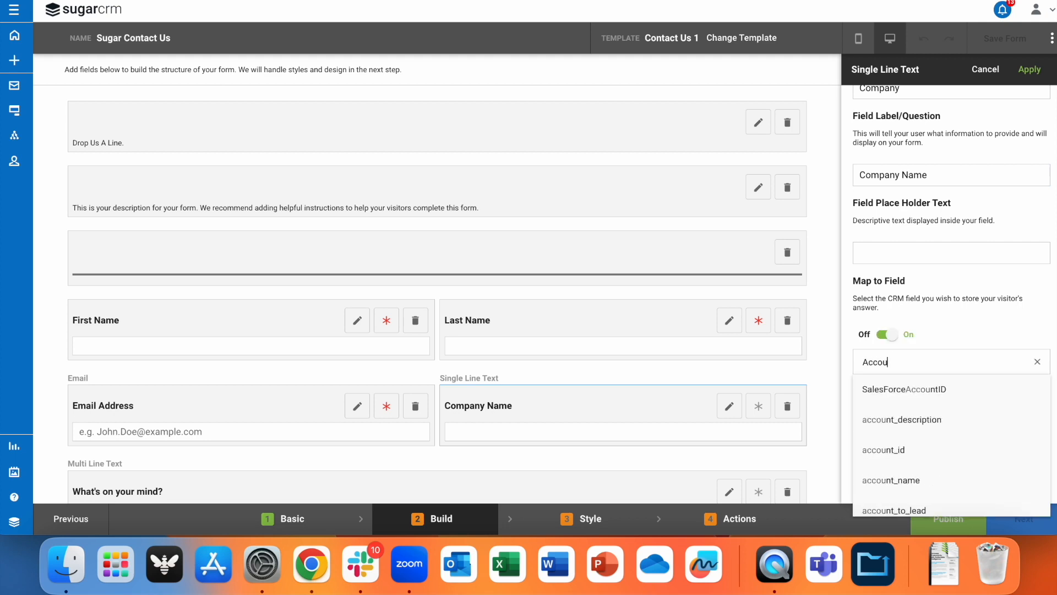
pyautogui.press('BackSpace')
pyautogui.press('BackSpace')
pyautogui.press('BackSpace')
pyautogui.press('BackSpace')
pyautogui.press('BackSpace')
pyautogui.press('BackSpace')
pyautogui.press('BackSpace')
# - Search for "Comp" and map the Company Name field to the Company CRM field
pyautogui.write('Comp')
pyautogui.click(904, 396)
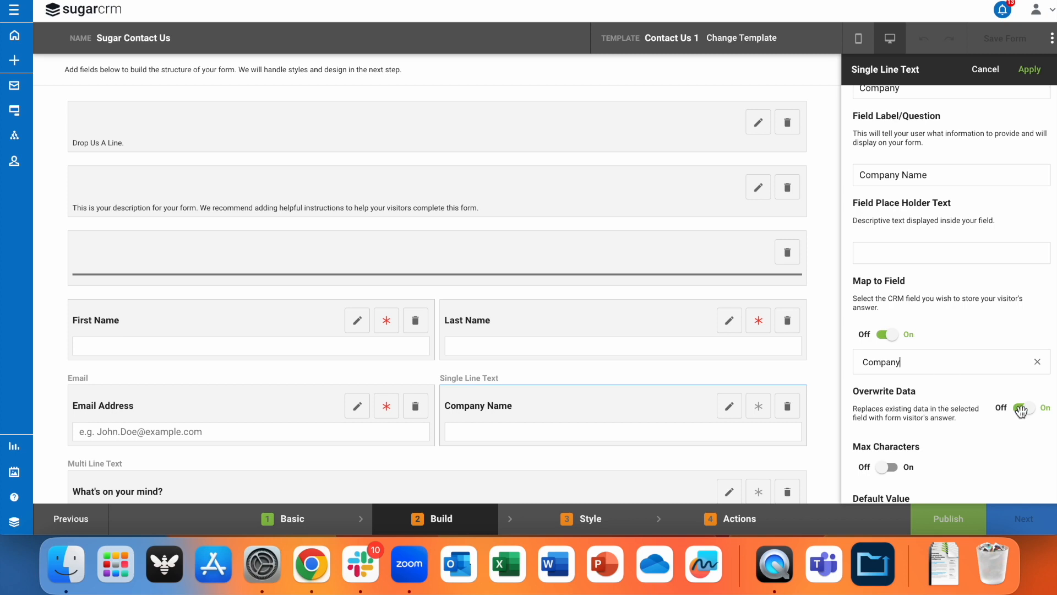
pyautogui.scroll(-2, 909, 363)
pyautogui.moveTo(920, 334); pyautogui.dragTo(854, 336)
pyautogui.click(886, 354)
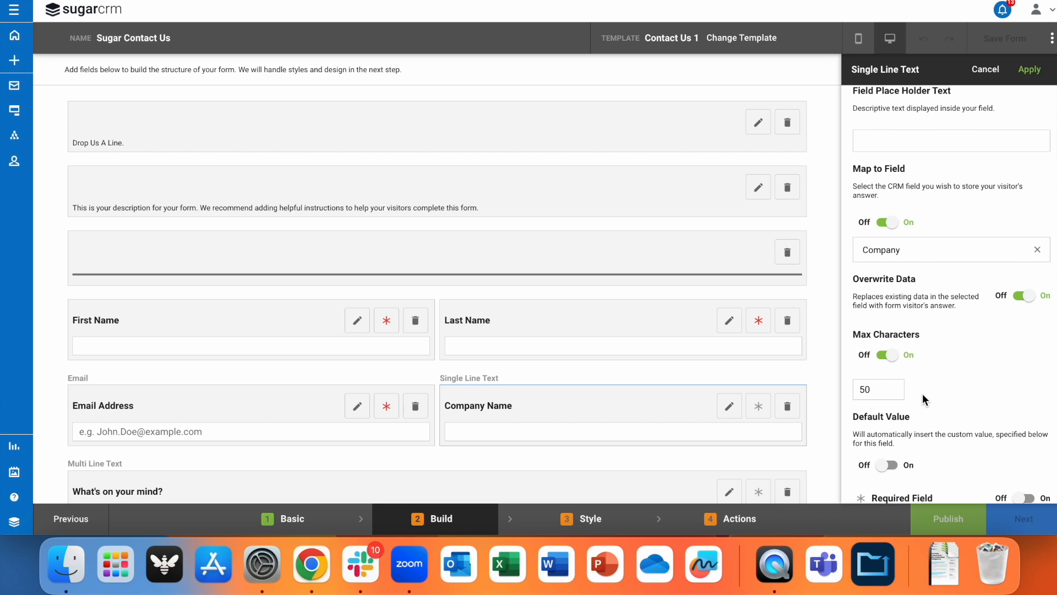
pyautogui.click(890, 353)
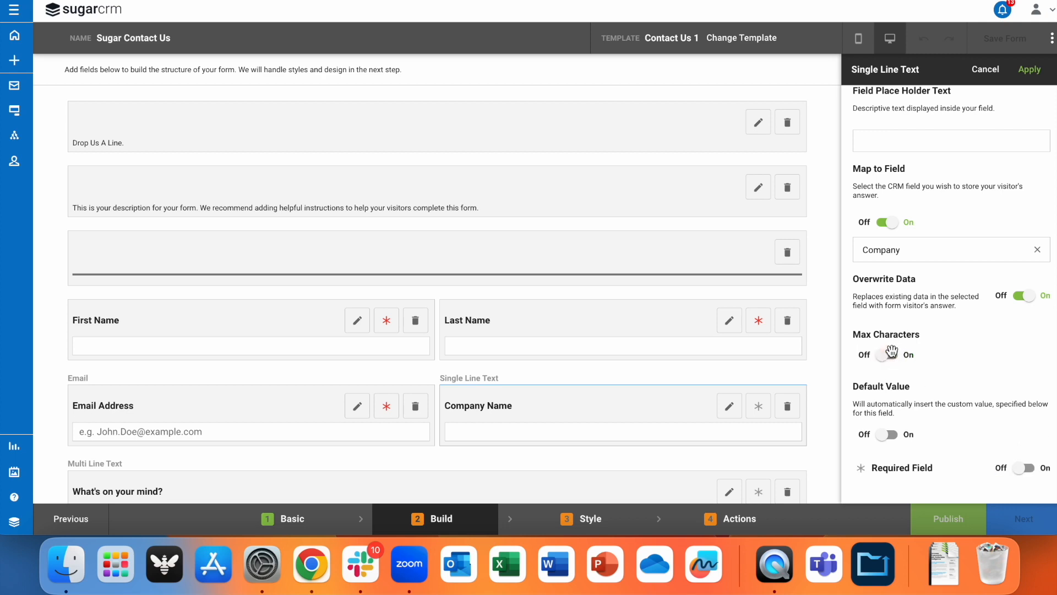
pyautogui.click(893, 436)
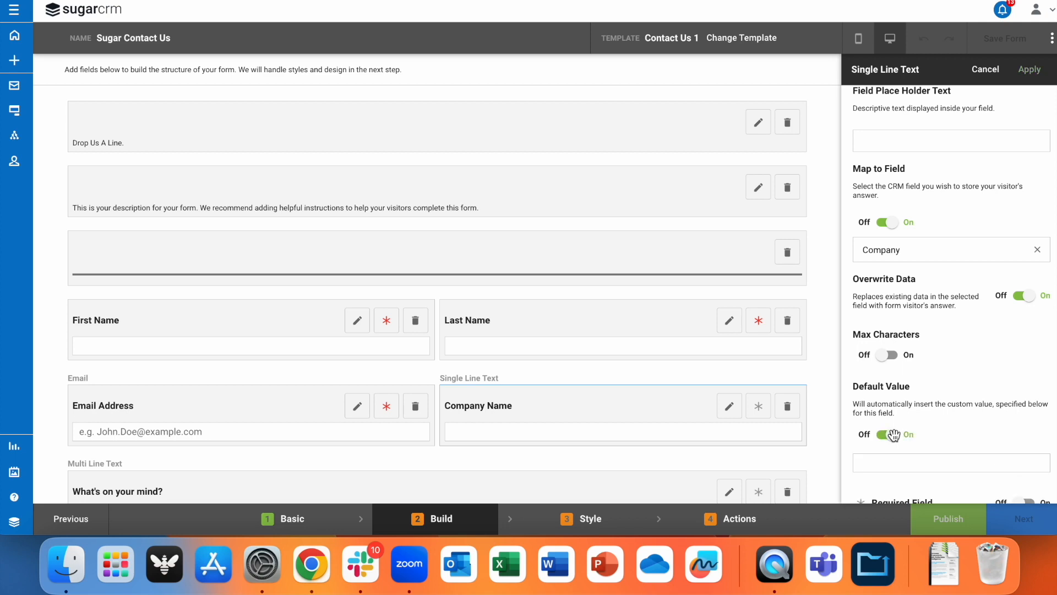
pyautogui.click(893, 435)
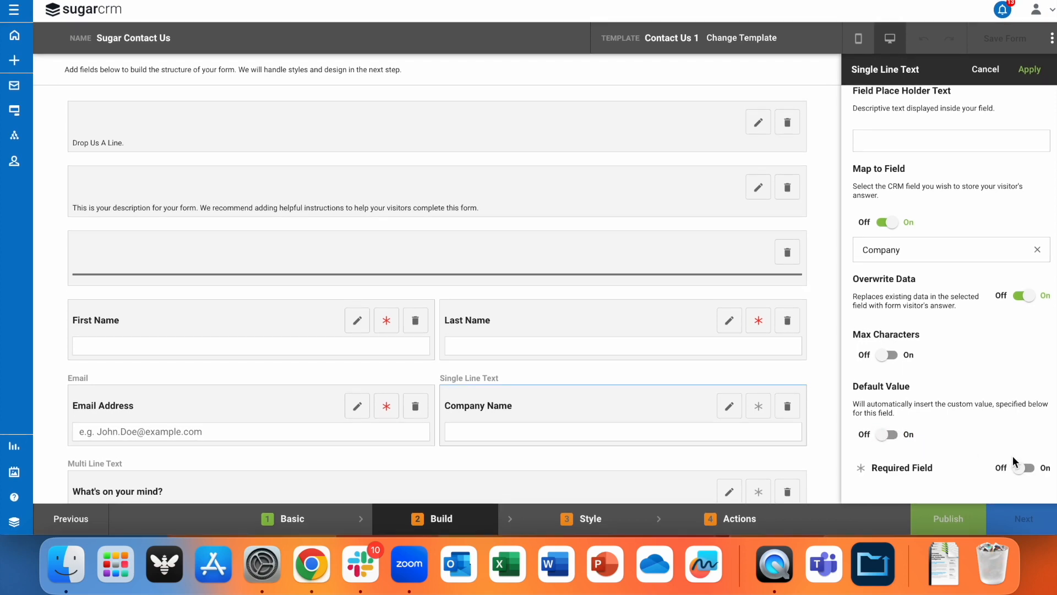
# - Make the Company Name field required and apply its settings
pyautogui.click(1024, 473)
pyautogui.click(1039, 66)
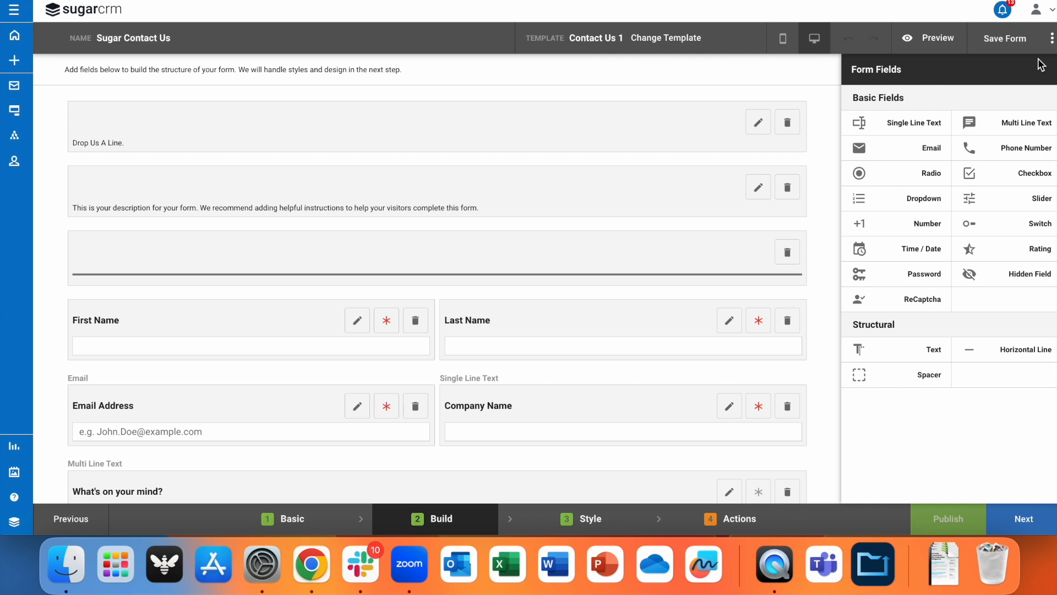
# - Delete the "What's on your mind?" field and put a Checkbox field in its place below Email Address and Company Name
pyautogui.scroll(-3, 767, 420)
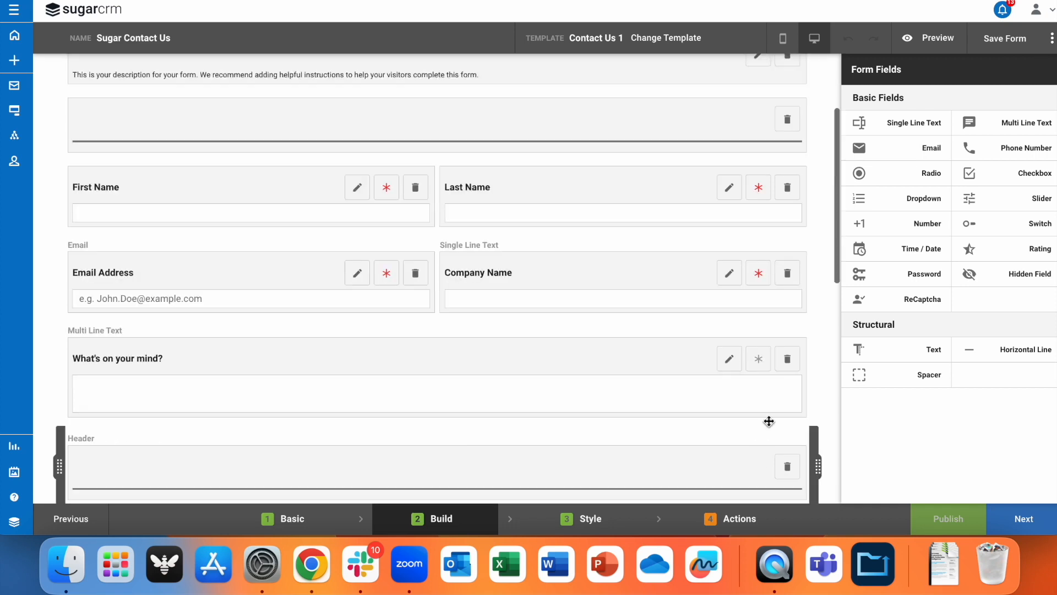
pyautogui.click(787, 364)
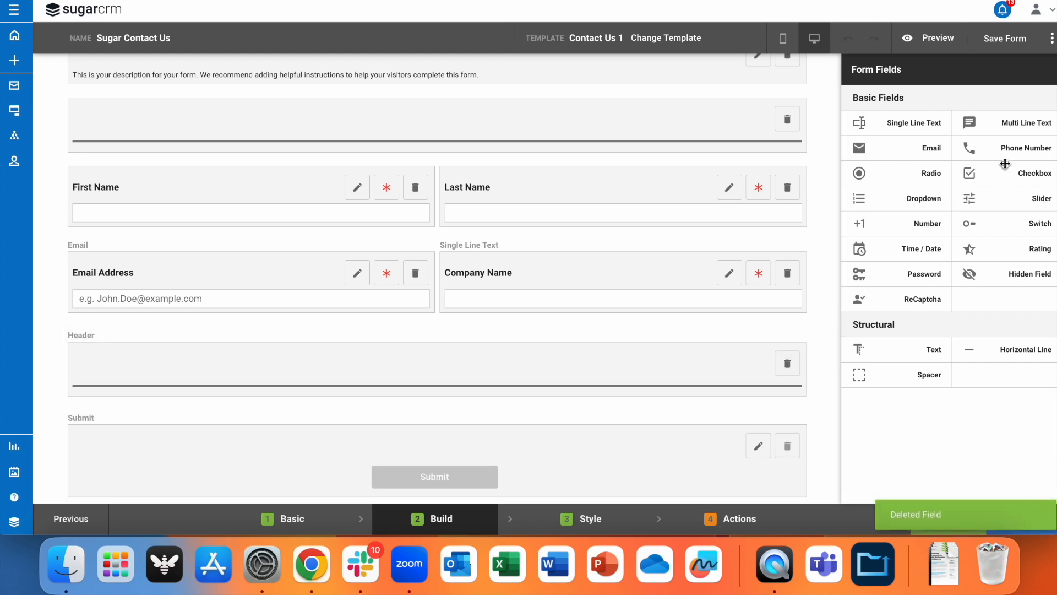
pyautogui.moveTo(1020, 167); pyautogui.dragTo(650, 351)
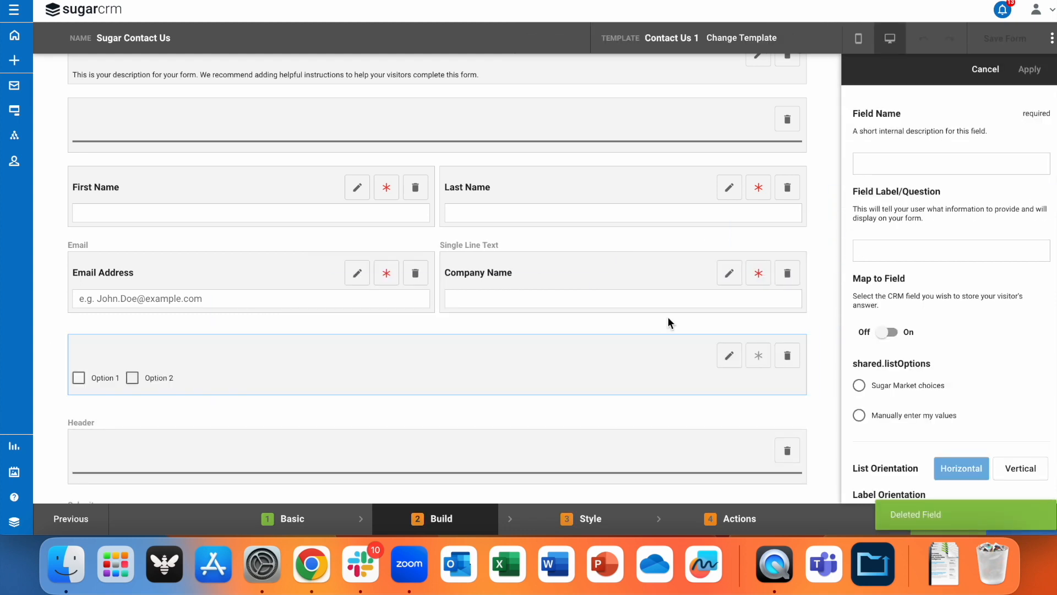
# - Name the checkbox field Product Interest and label it "Choose the product(s) you're interested in learning about:"
pyautogui.click(927, 167)
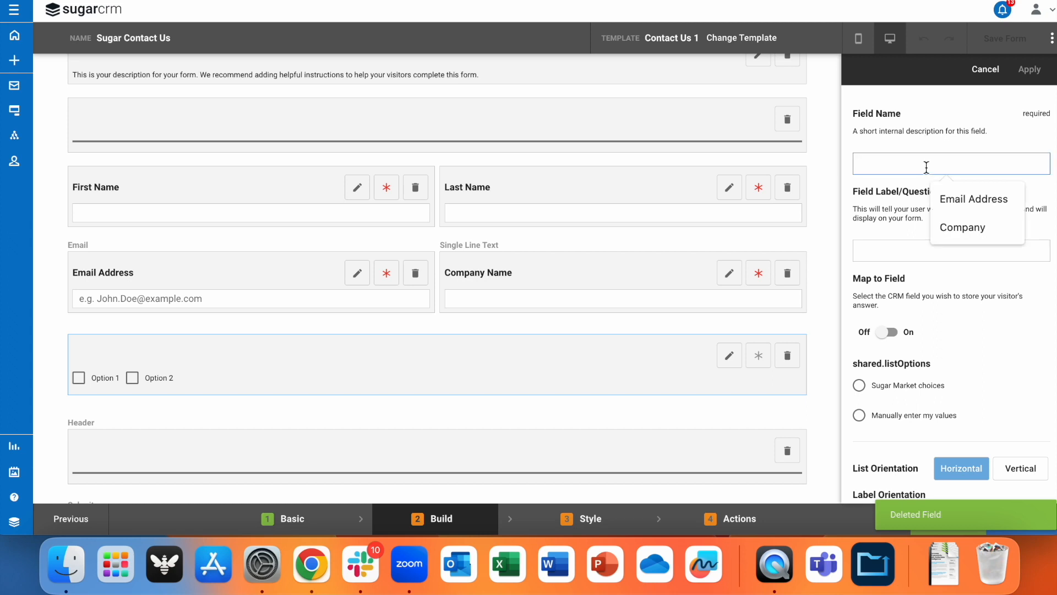
pyautogui.write('Product Intere')
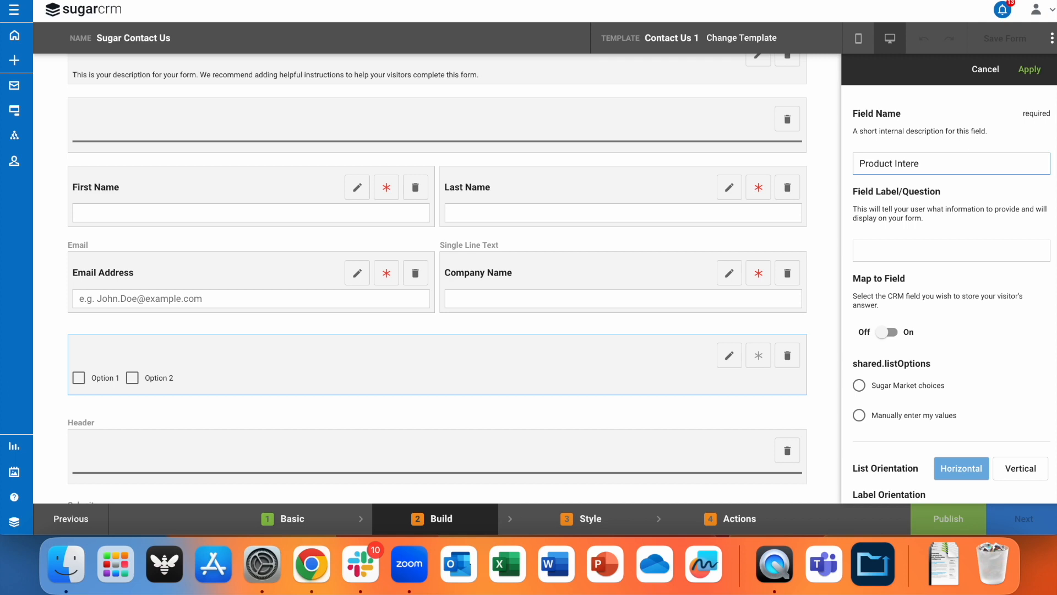
pyautogui.write('st')
pyautogui.click(972, 249)
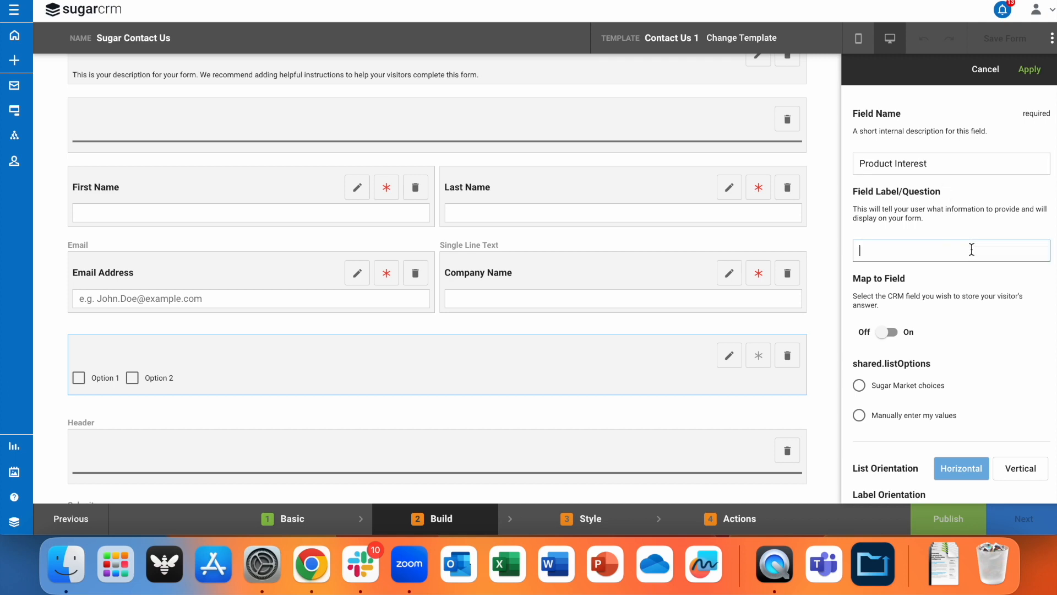
pyautogui.write('Choose the produc')
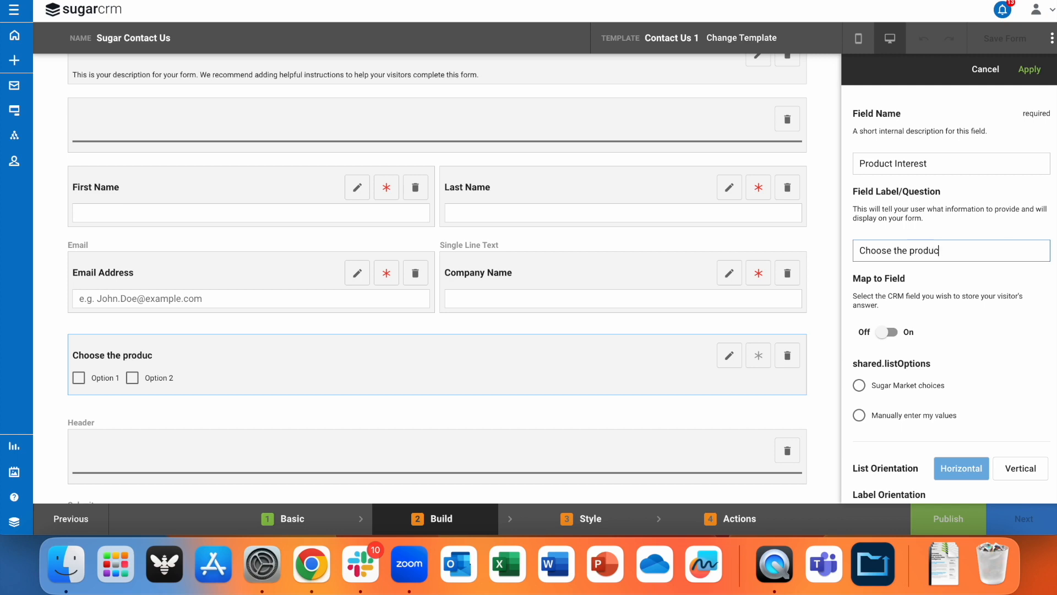
pyautogui.write("t(s) you're interes")
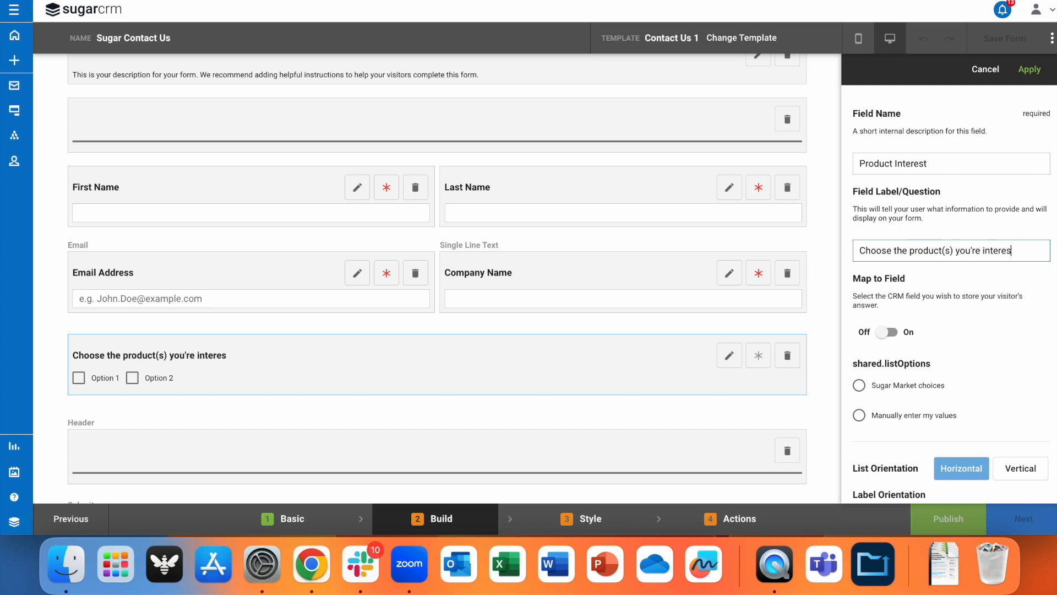
pyautogui.write('ted in learningi')
pyautogui.press('BackSpace')
pyautogui.write('about:')
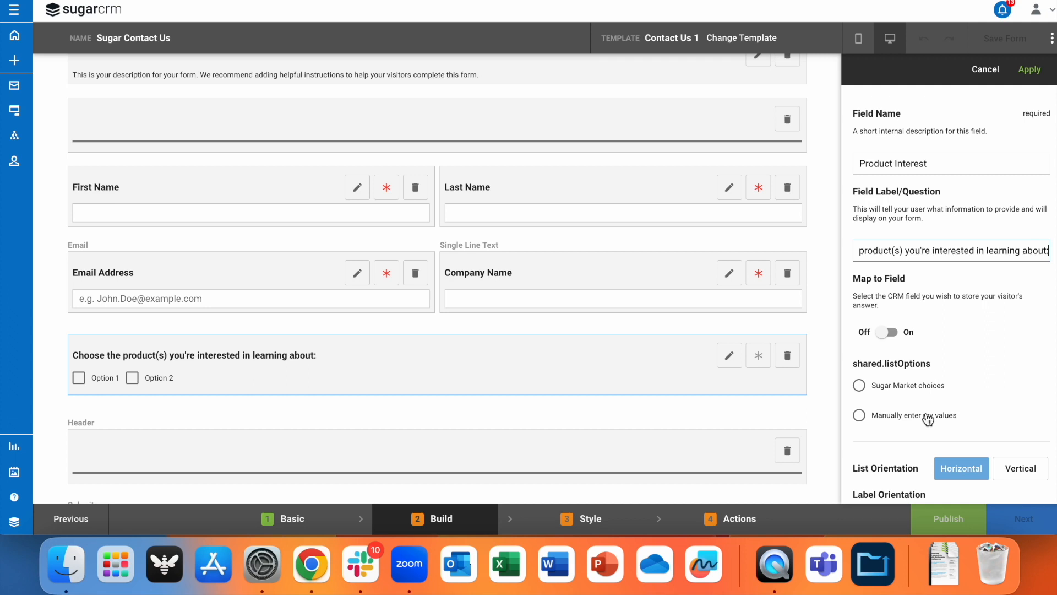
pyautogui.scroll(-2, 925, 416)
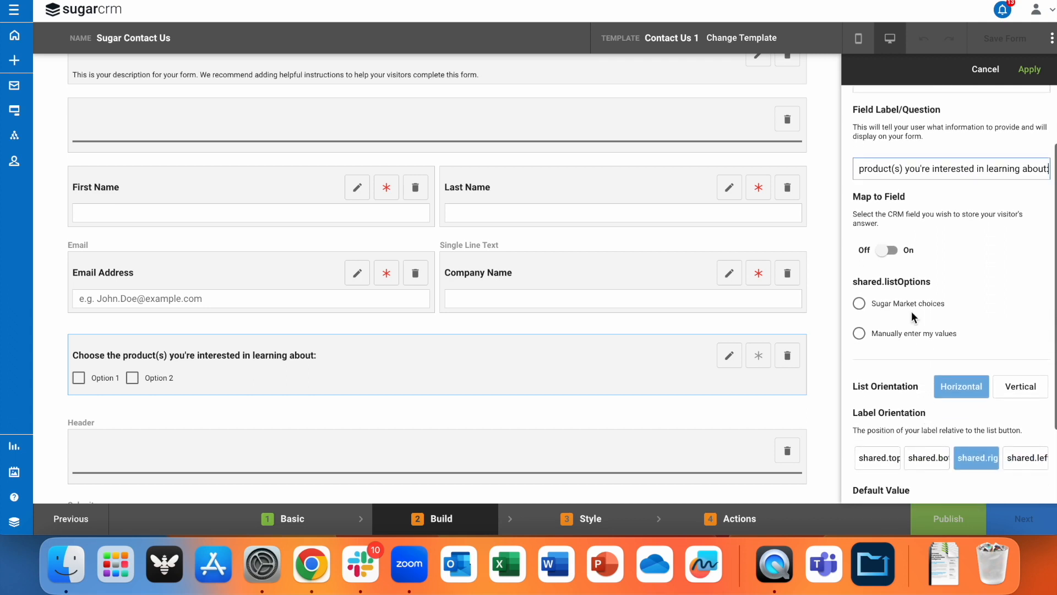
pyautogui.click(886, 309)
pyautogui.scroll(-1, 886, 311)
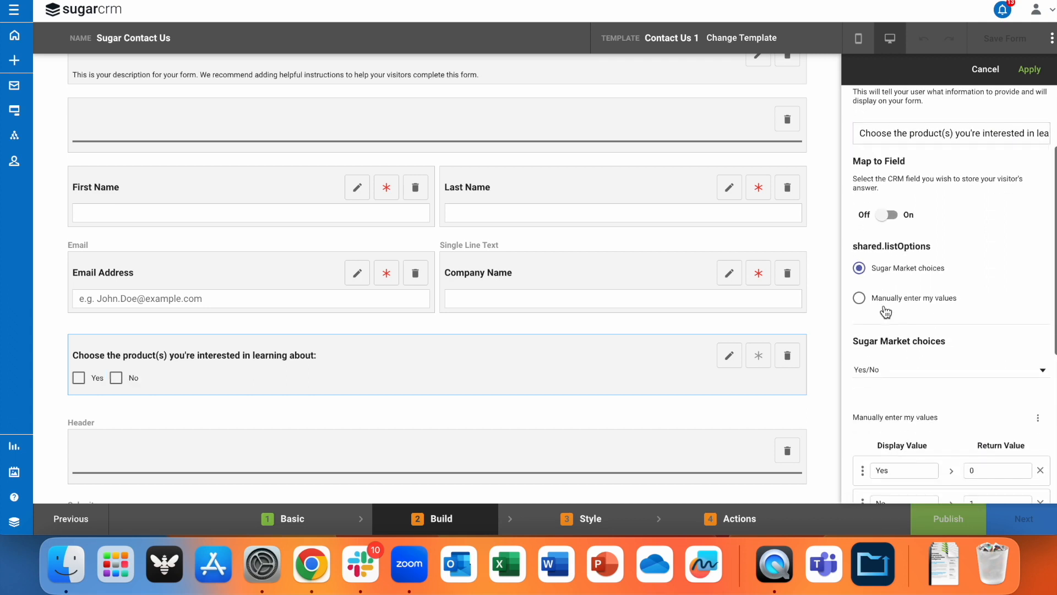
pyautogui.click(881, 370)
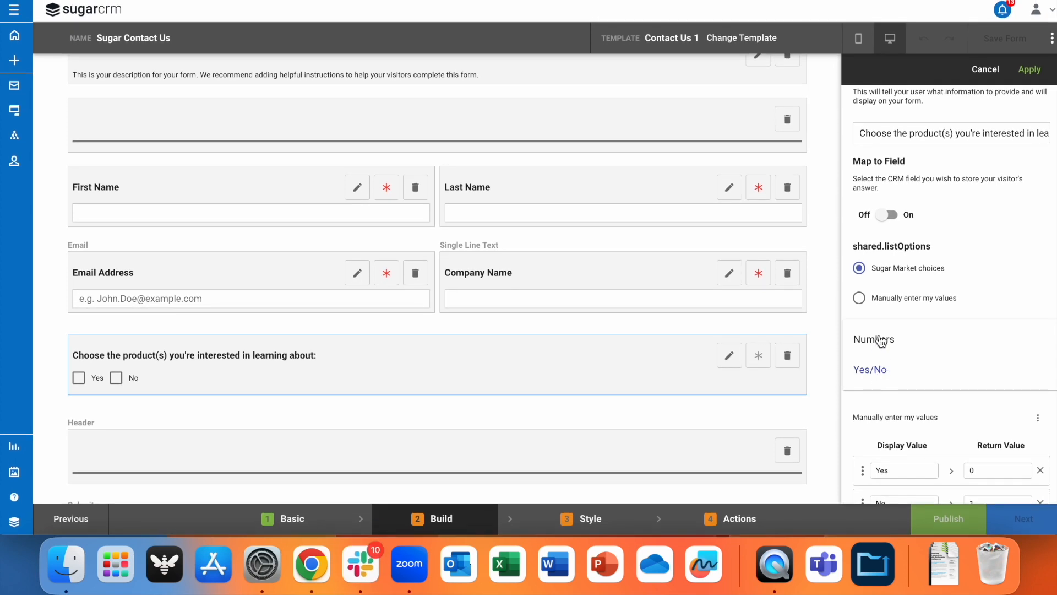
pyautogui.click(977, 289)
# - Switch the checkbox list to manually entered values and set the first two display values to Sugar Market and Sugar Sell
pyautogui.click(930, 300)
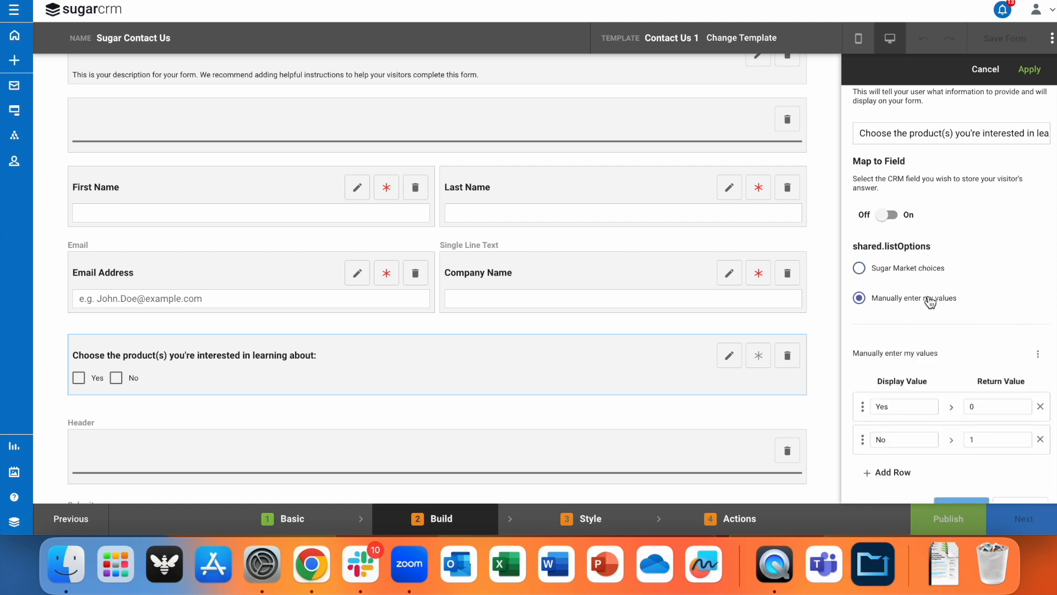
pyautogui.scroll(-1, 924, 410)
pyautogui.scroll(-2, 924, 410)
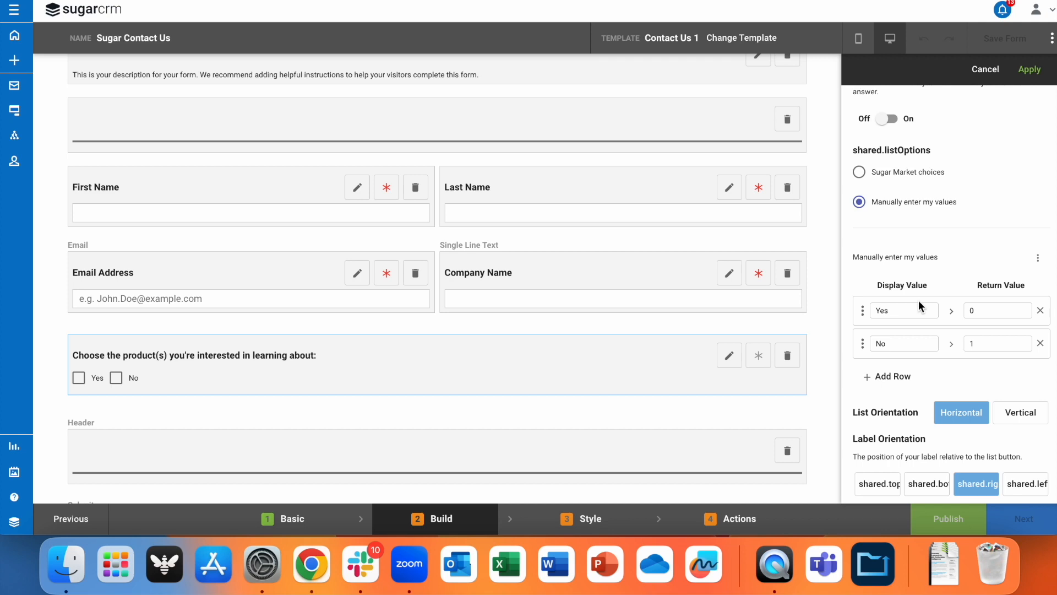
pyautogui.doubleClick(890, 311)
pyautogui.write('Sugar Market')
pyautogui.doubleClick(899, 339)
pyautogui.write('Sugar Sel')
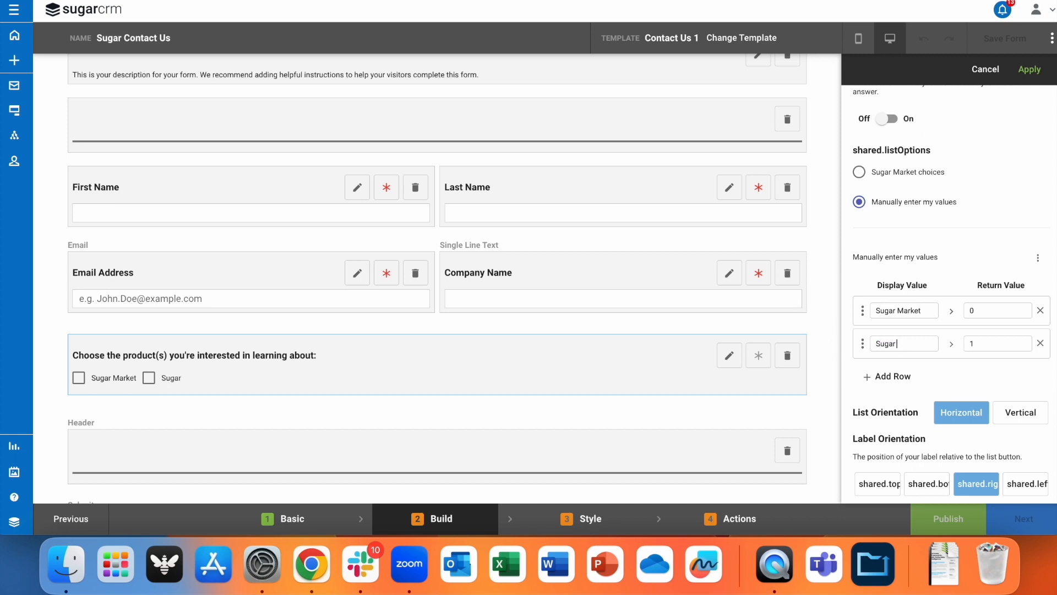
# - Add a third option with display value Sugar Serve, and mirror the display values into the return values
pyautogui.click(887, 377)
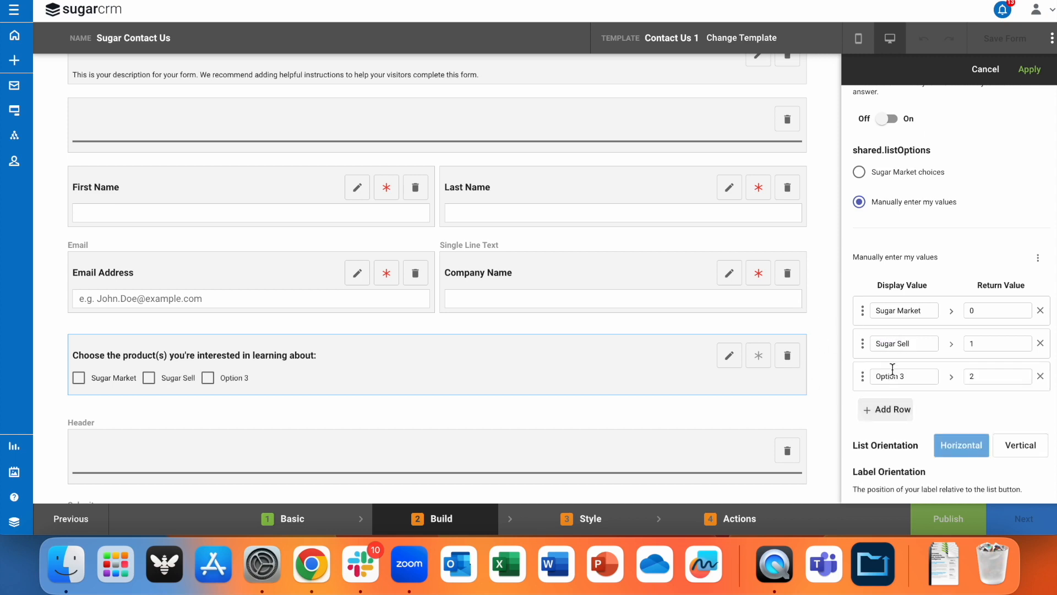
pyautogui.moveTo(916, 375); pyautogui.dragTo(866, 373)
pyautogui.write('Sugar Serve')
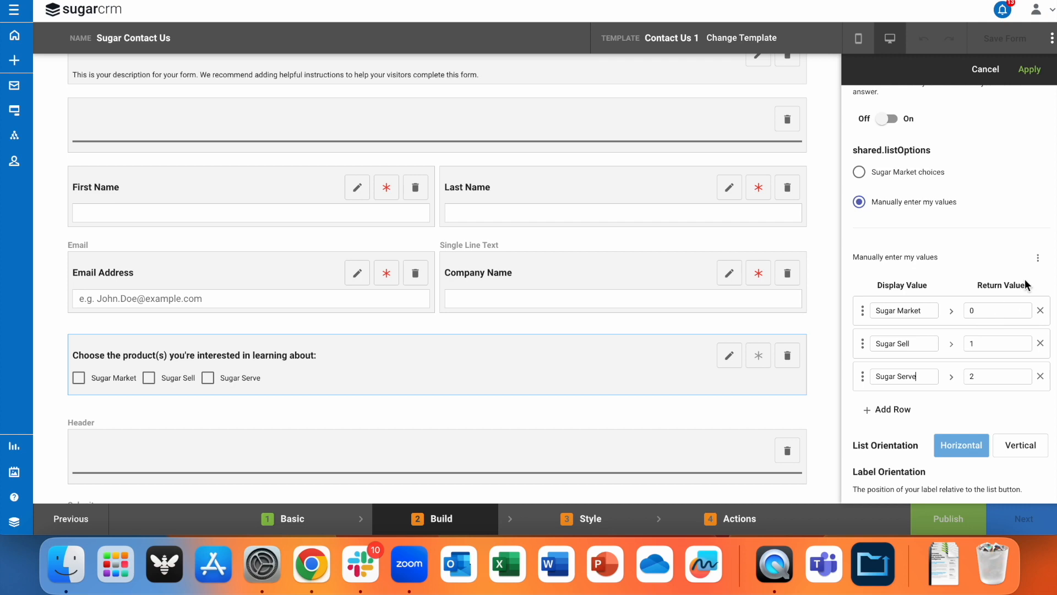
pyautogui.click(1042, 258)
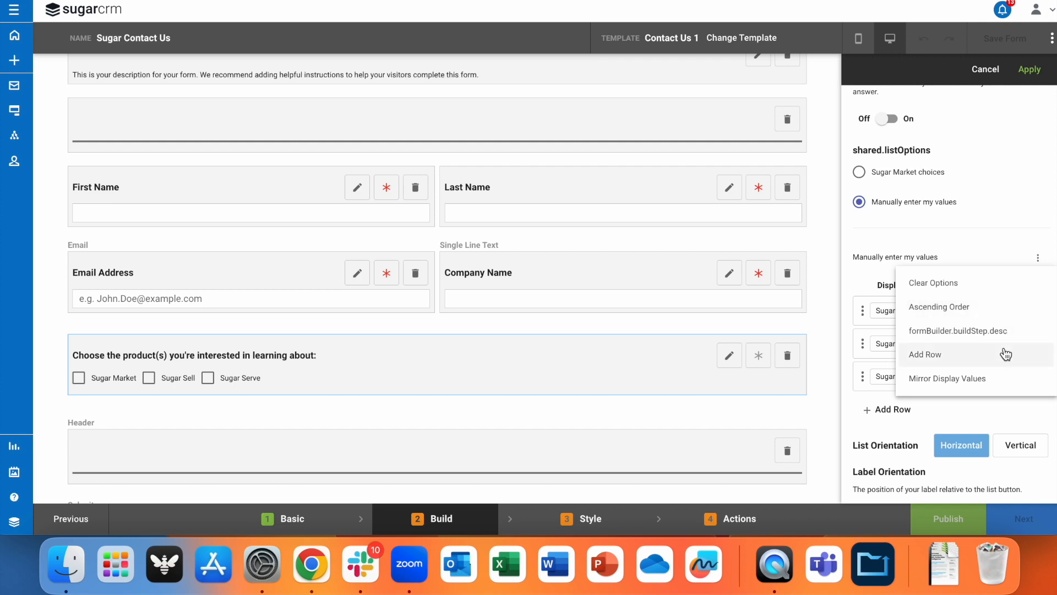
pyautogui.click(994, 384)
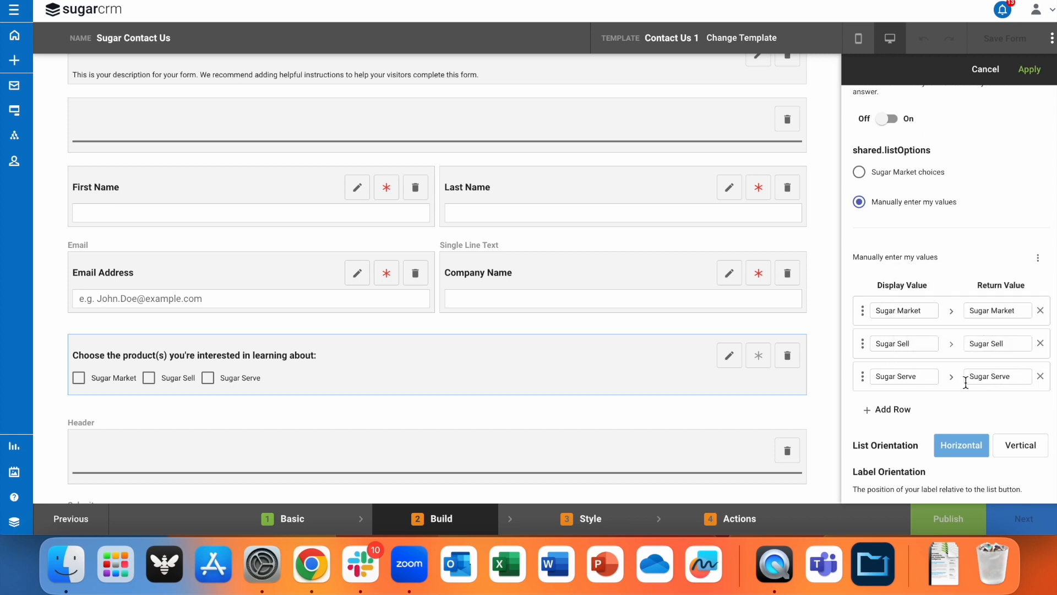
# - Move the Sugar Serve option above Sugar Sell and set the checkbox list orientation to Vertical
pyautogui.moveTo(854, 376); pyautogui.dragTo(854, 340)
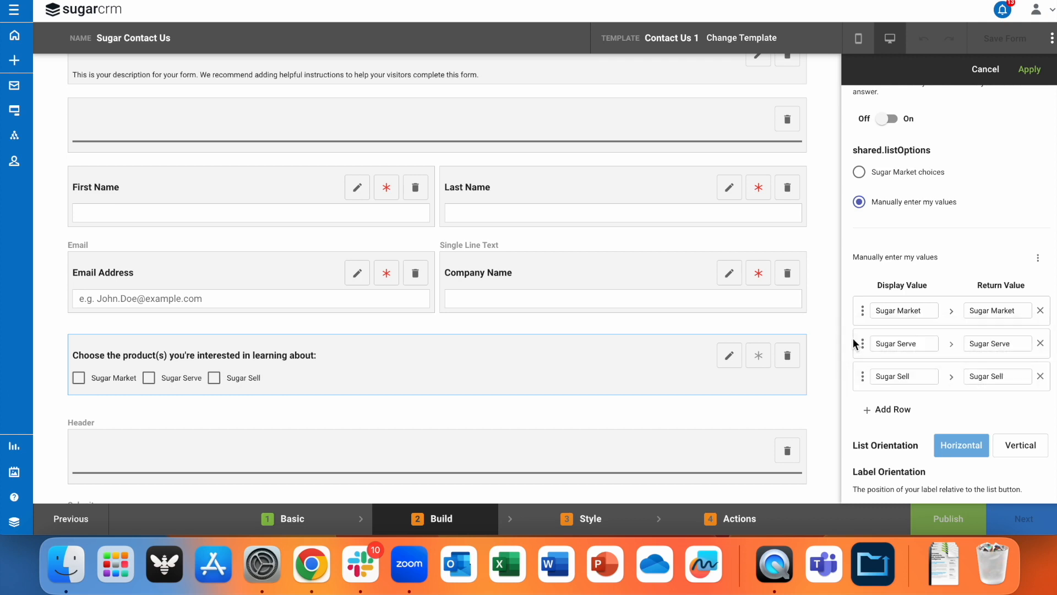
pyautogui.scroll(-5, 854, 342)
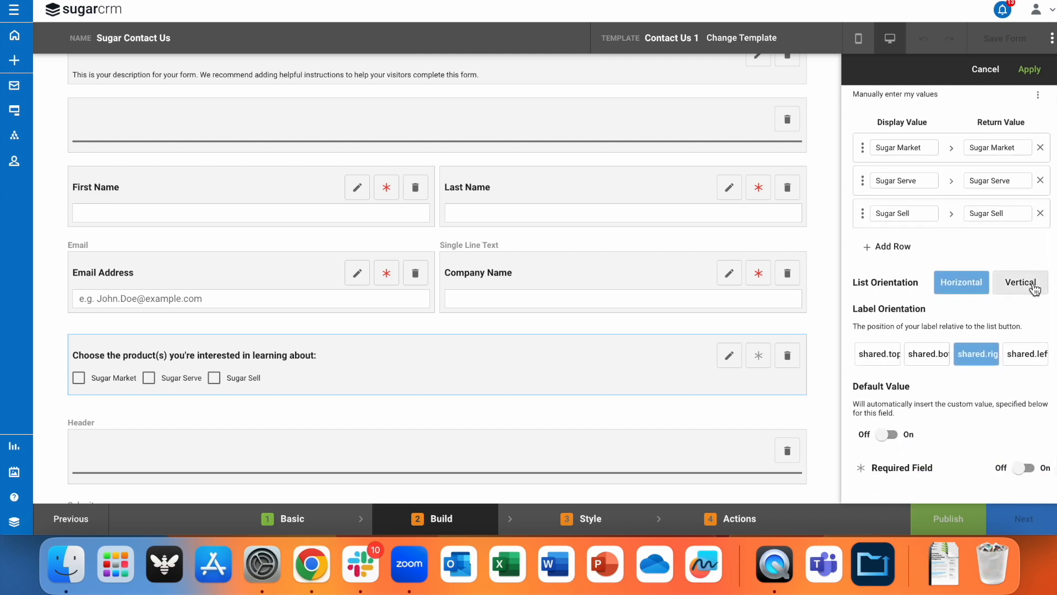
pyautogui.click(1035, 291)
pyautogui.click(975, 292)
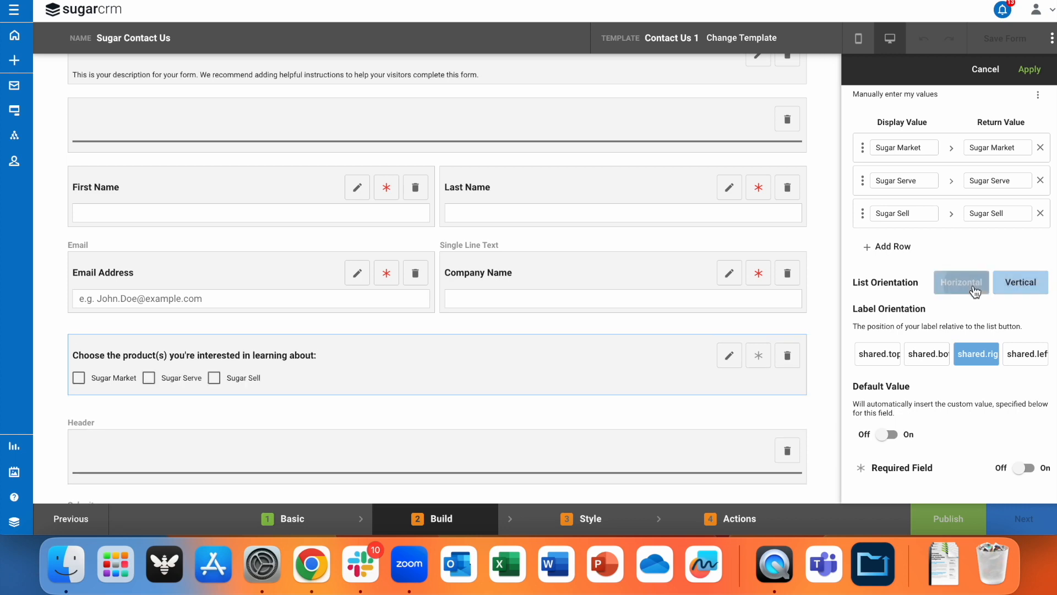
pyautogui.click(1018, 287)
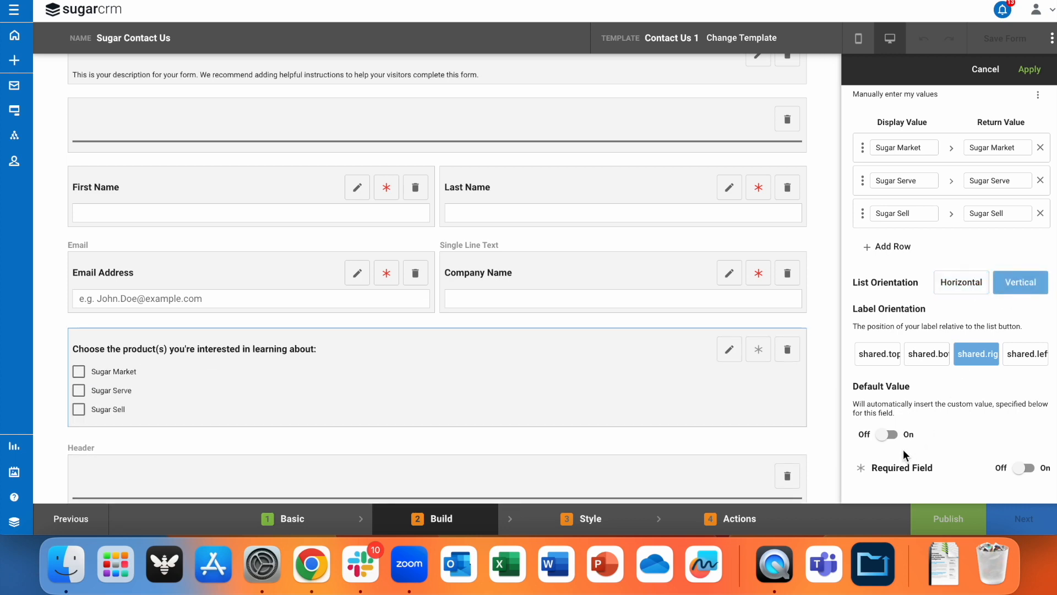
# - Make the product interest checkbox field required and apply its settings
pyautogui.click(1029, 468)
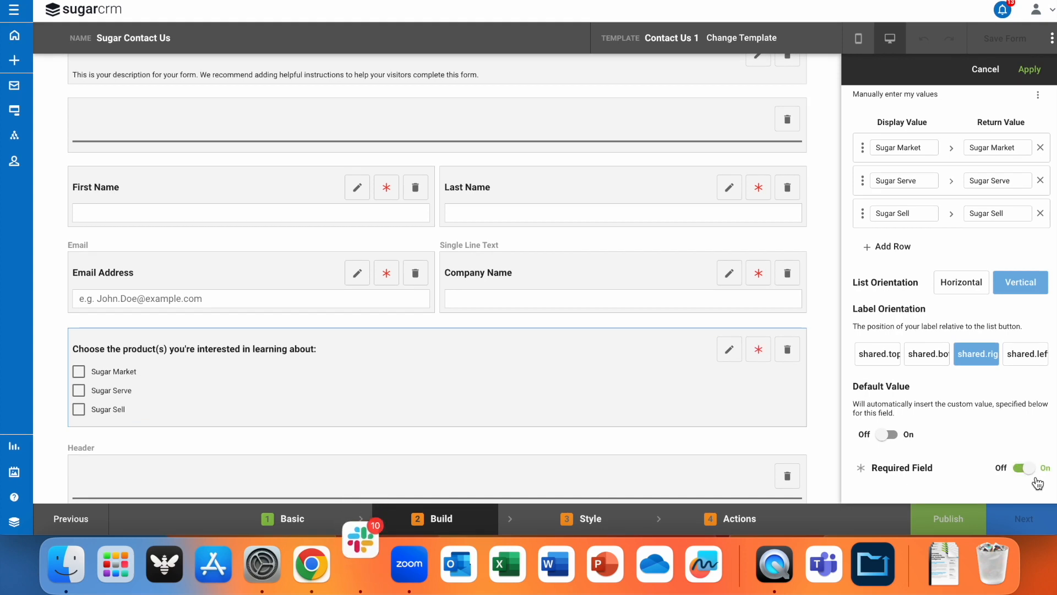
pyautogui.click(1023, 77)
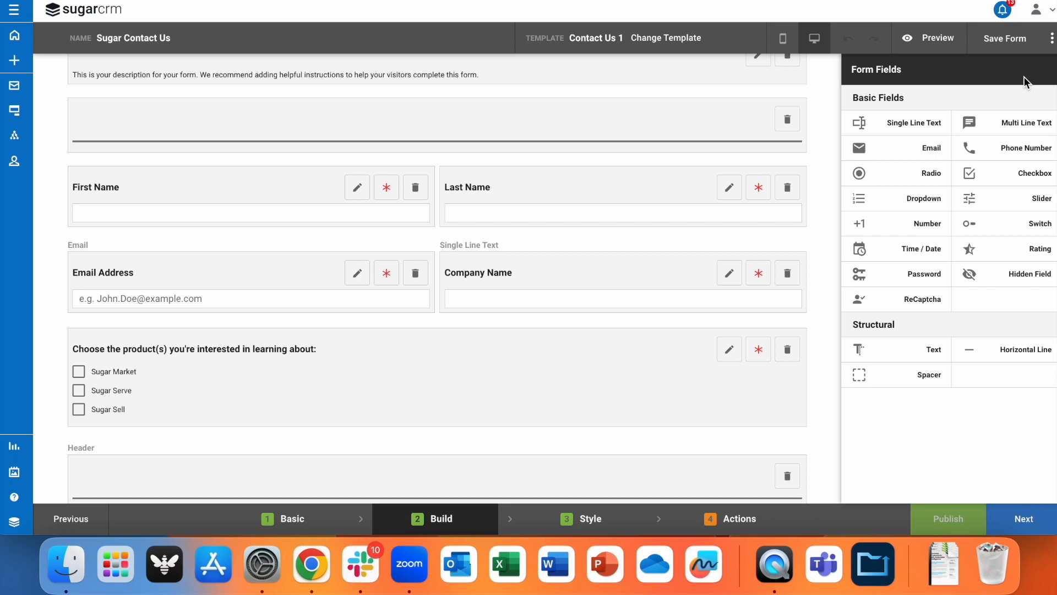
# - Add a Dropdown field below the product checkboxes, with field name Mailing State and label State
pyautogui.moveTo(941, 197); pyautogui.dragTo(714, 459)
pyautogui.click(942, 163)
pyautogui.write('Loca')
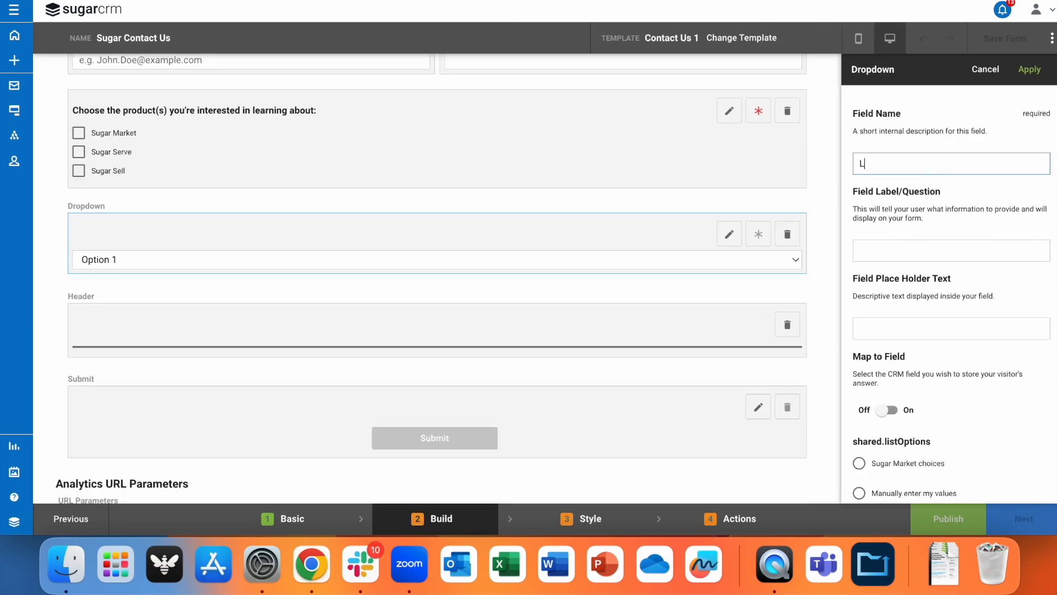
pyautogui.press('BackSpace')
pyautogui.press('BackSpace')
pyautogui.press('BackSpace')
pyautogui.press('BackSpace')
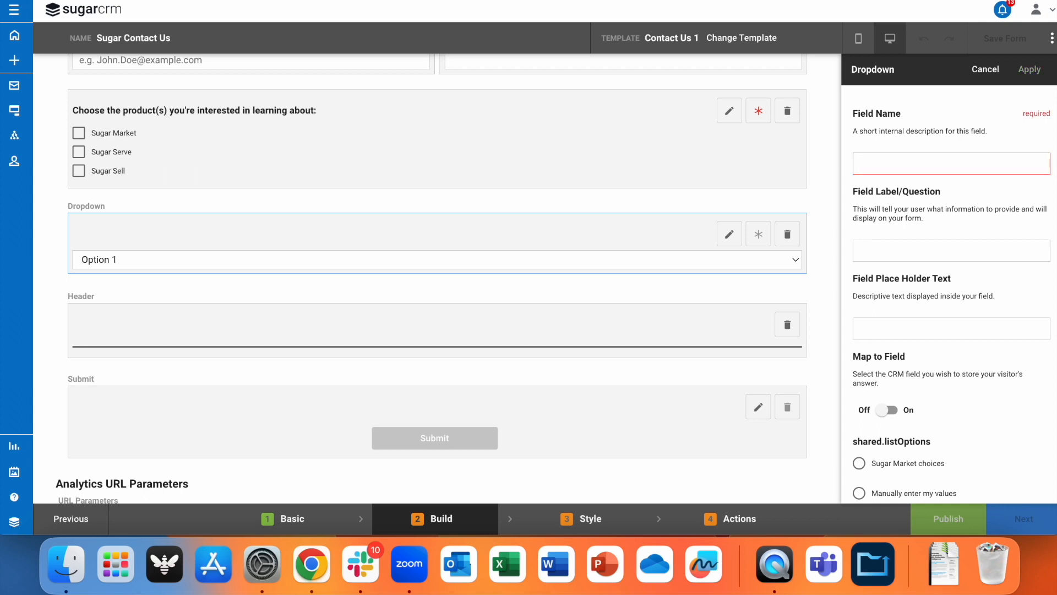
pyautogui.write('Mailing State')
pyautogui.click(996, 250)
pyautogui.write('State')
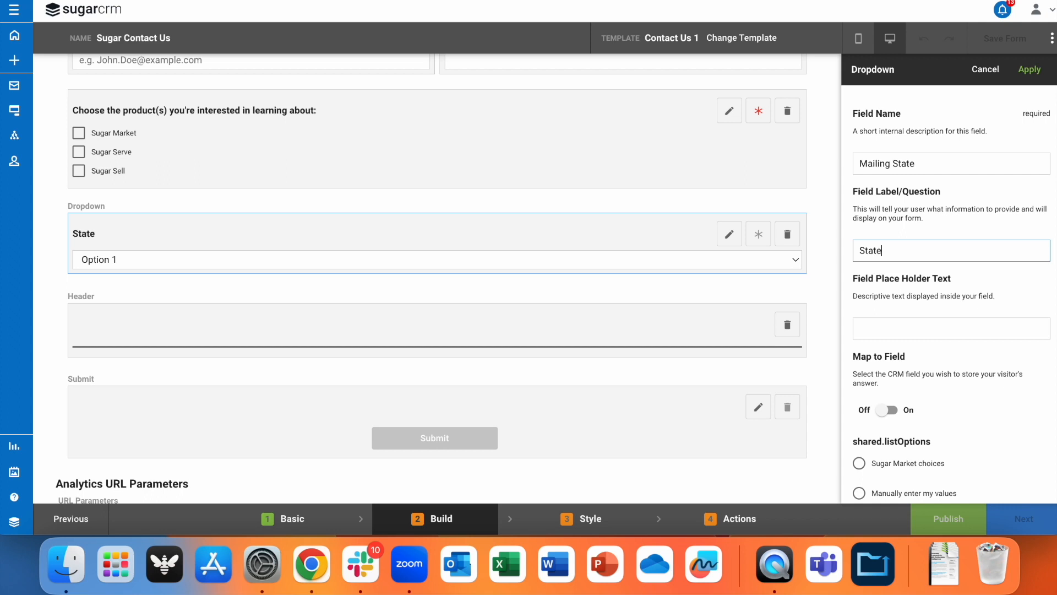
# - Set the State dropdown's placeholder text to "- Please select state -"
pyautogui.click(930, 330)
pyautogui.write('(')
pyautogui.press('BackSpace')
pyautogui.write('- Please select')
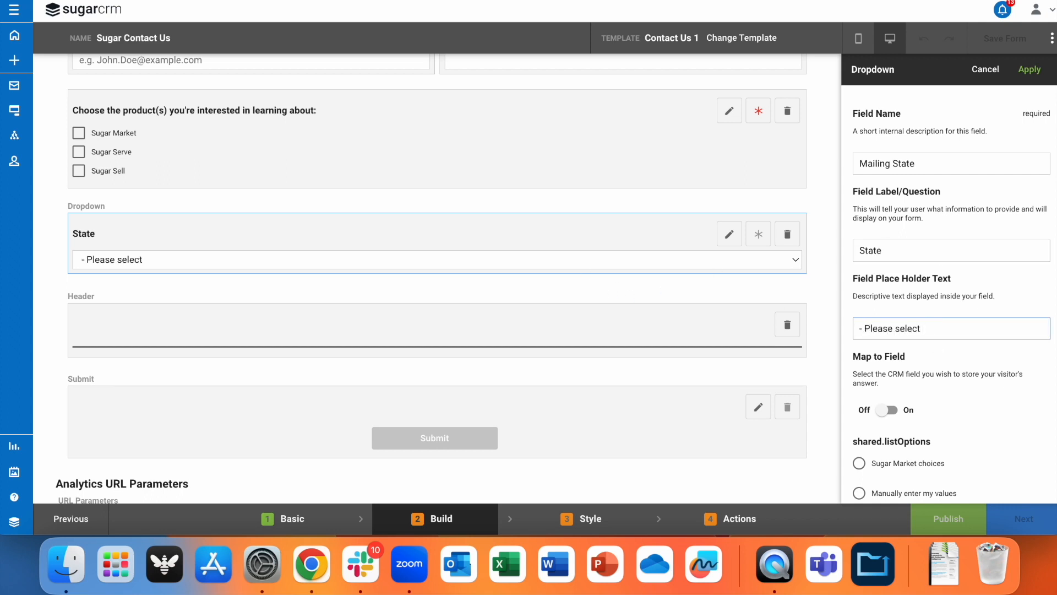
pyautogui.write(' state -')
# - Turn on field mapping for the State dropdown and map it to the MailingState CRM field
pyautogui.scroll(-2, 926, 404)
pyautogui.click(887, 338)
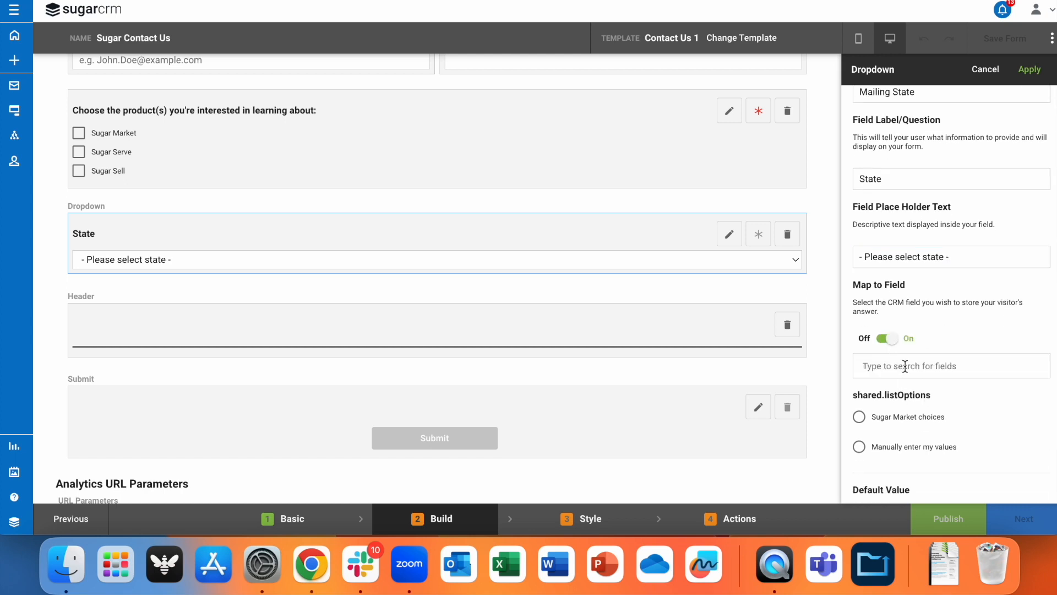
pyautogui.write('mail')
pyautogui.scroll(-2, 901, 439)
pyautogui.click(902, 478)
pyautogui.scroll(-2, 902, 476)
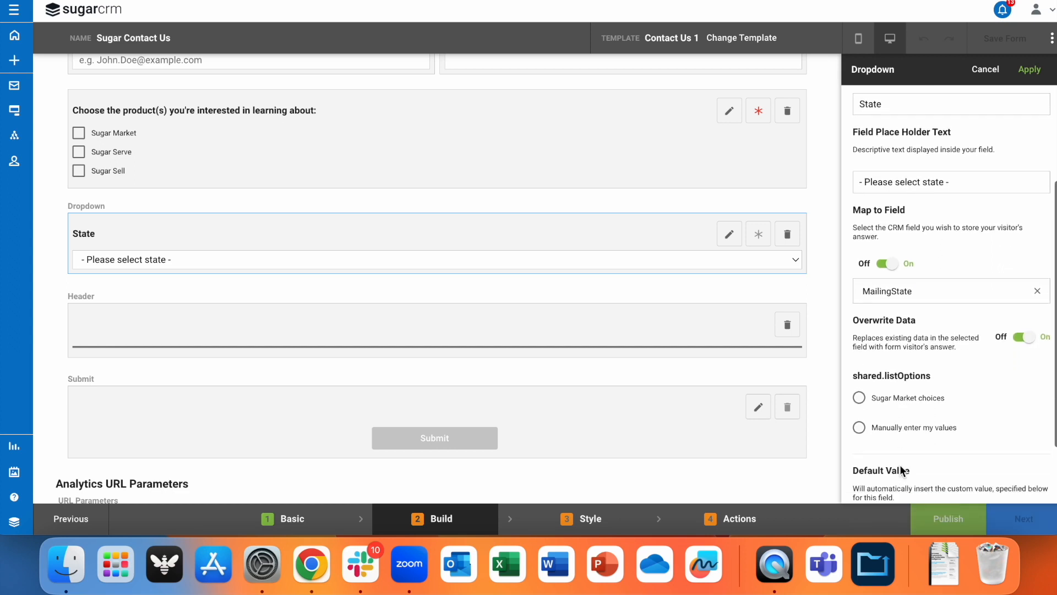
# - Fill the State dropdown's options from the predefined Sugar Market choices list States
pyautogui.click(899, 399)
pyautogui.scroll(-4, 900, 401)
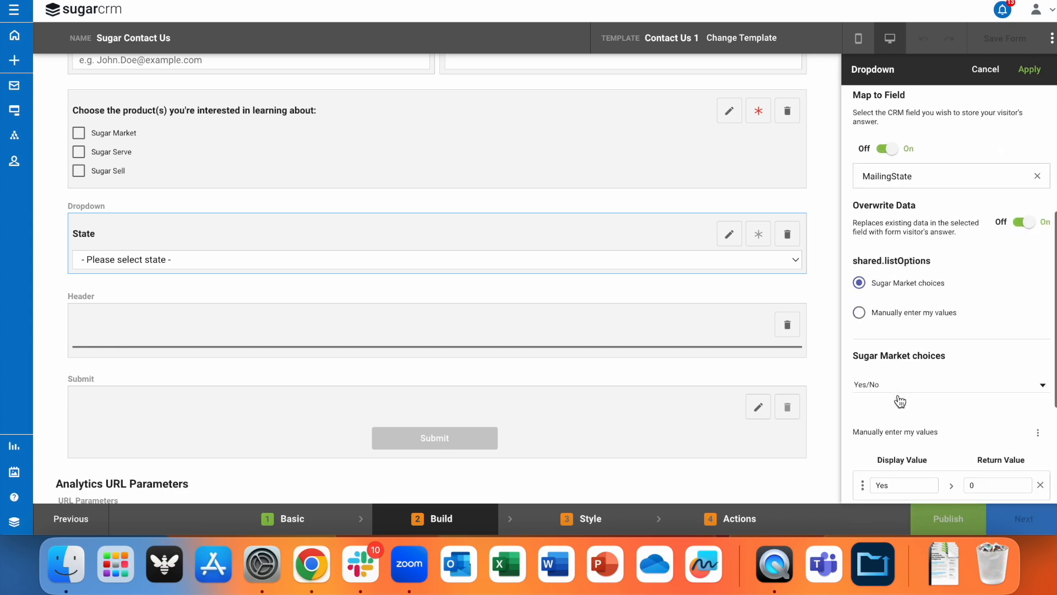
pyautogui.click(897, 329)
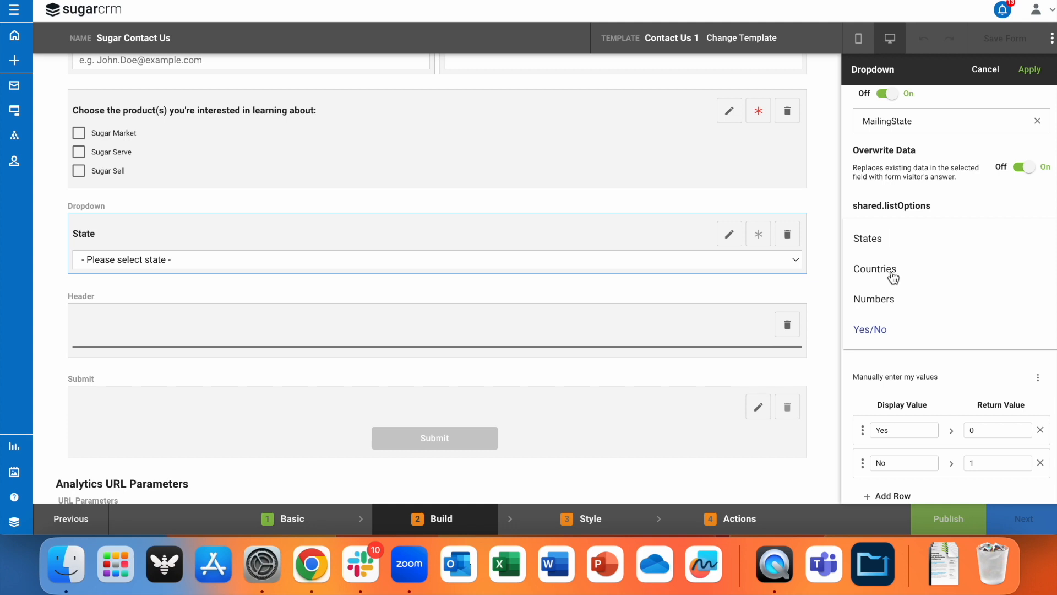
pyautogui.click(870, 243)
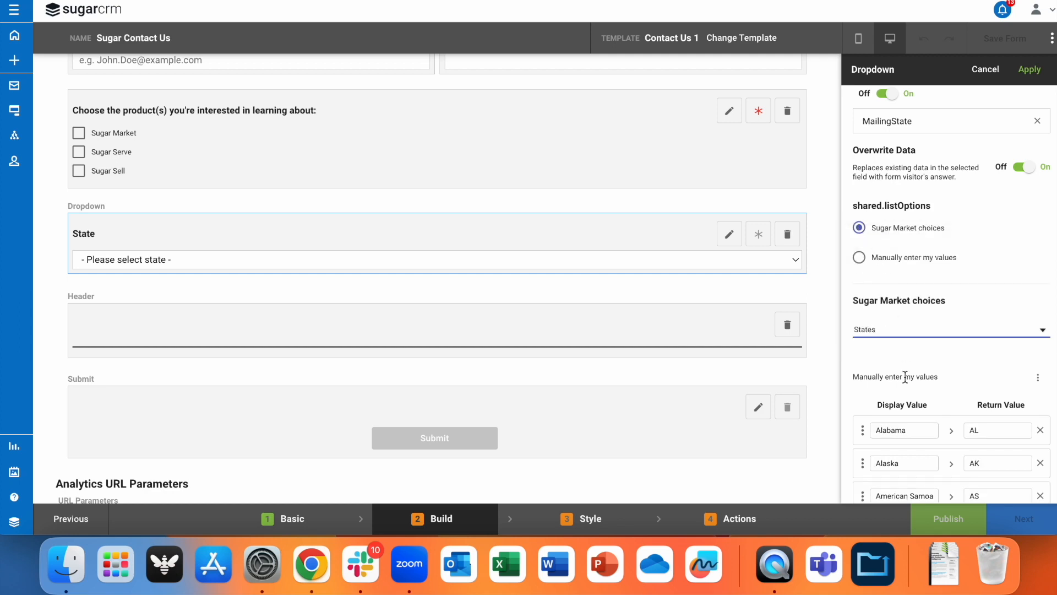
# - Mirror the state display values into the return values and remove American Samoa from the list
pyautogui.scroll(-4, 906, 378)
pyautogui.scroll(-10, 904, 376)
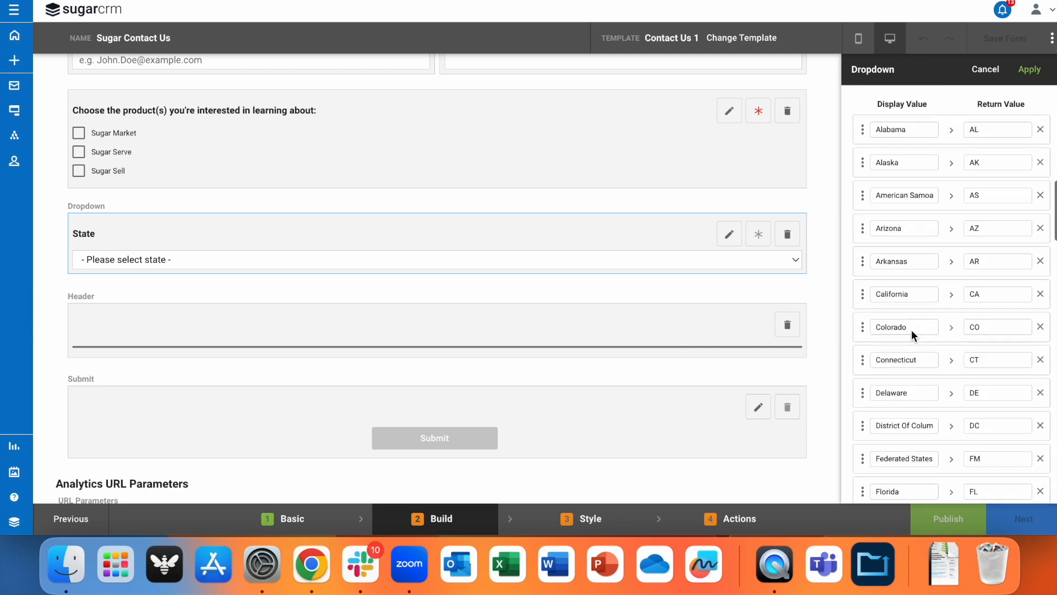
pyautogui.scroll(-2, 912, 325)
pyautogui.scroll(3, 913, 324)
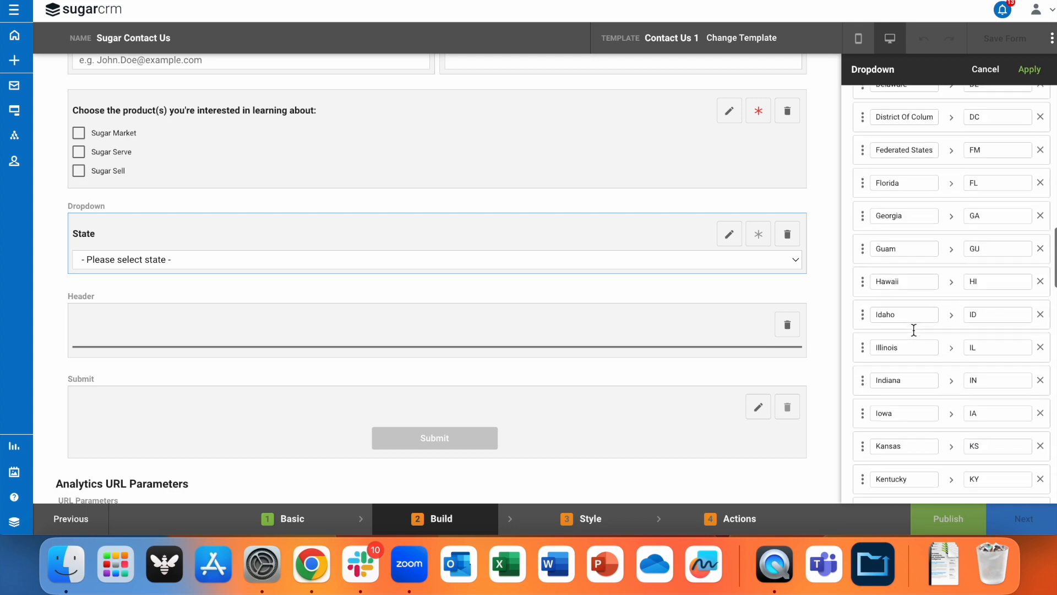
pyautogui.scroll(1, 913, 330)
pyautogui.scroll(10, 913, 330)
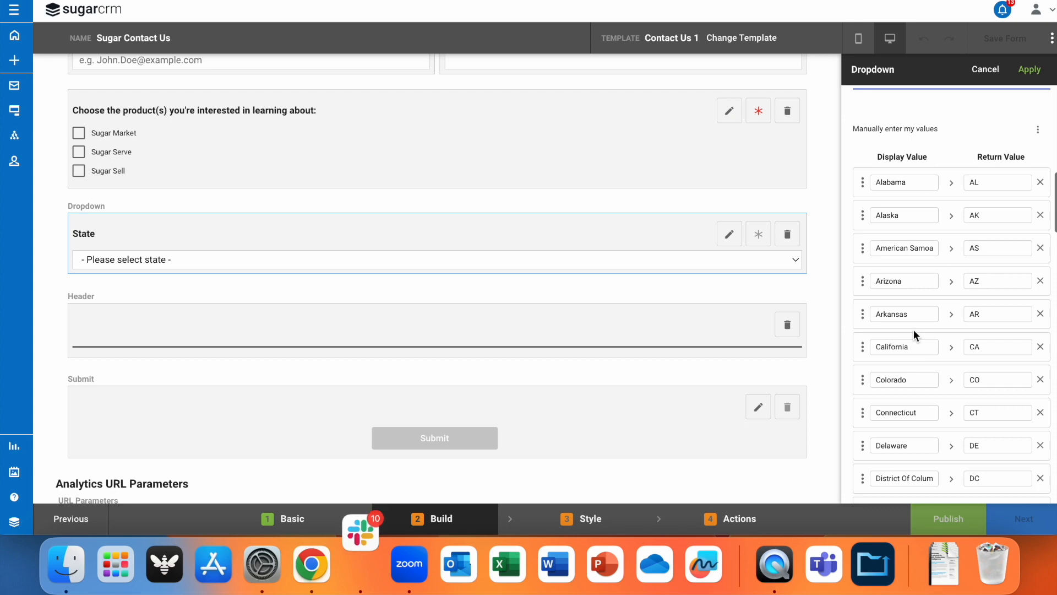
pyautogui.click(1038, 219)
pyautogui.click(988, 340)
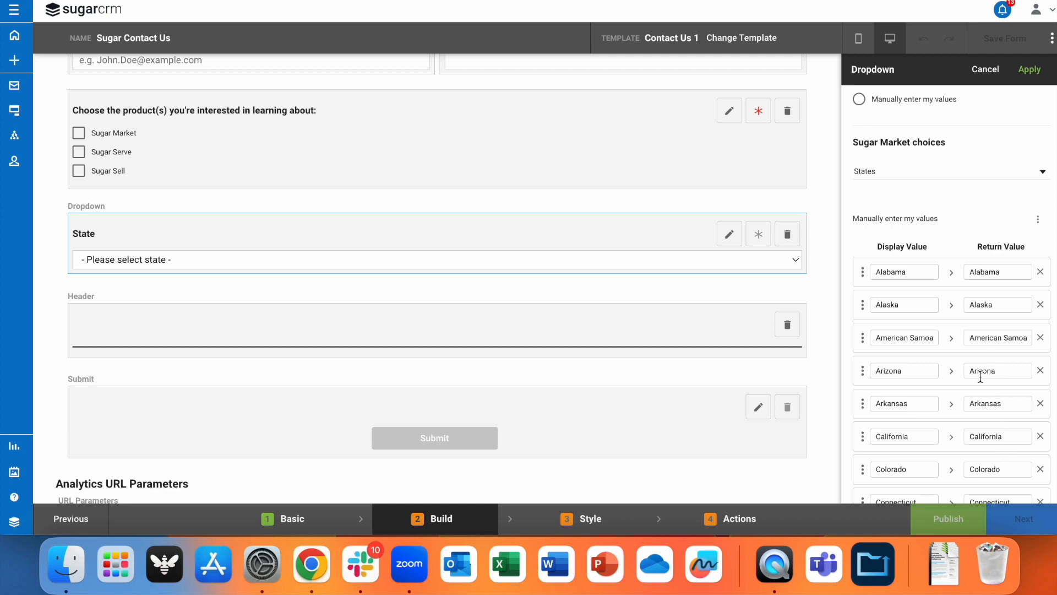
pyautogui.click(1040, 338)
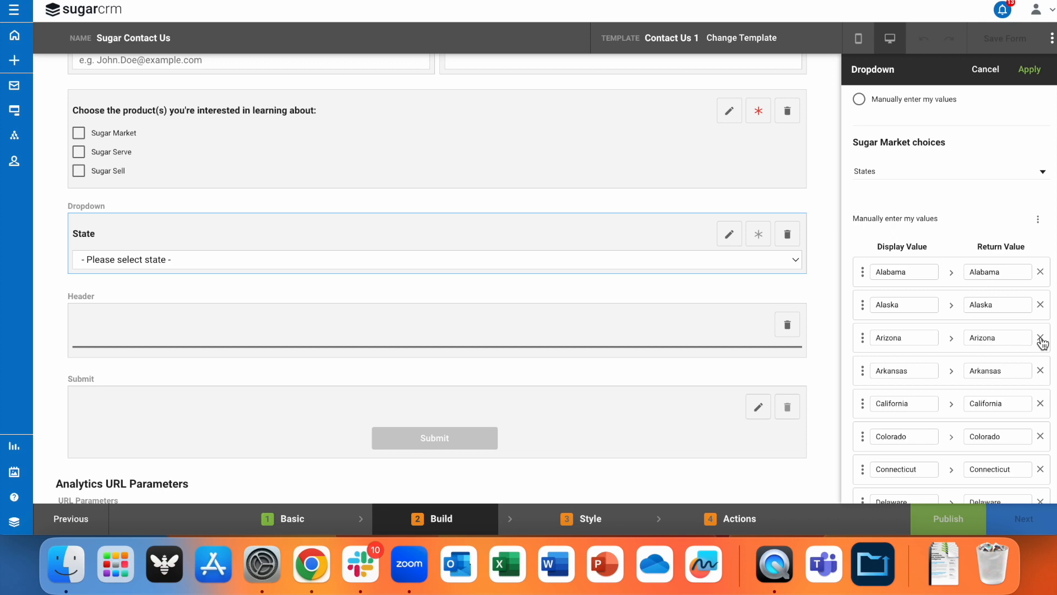
# - Make the State dropdown a required field and apply its settings
pyautogui.scroll(-15, 956, 401)
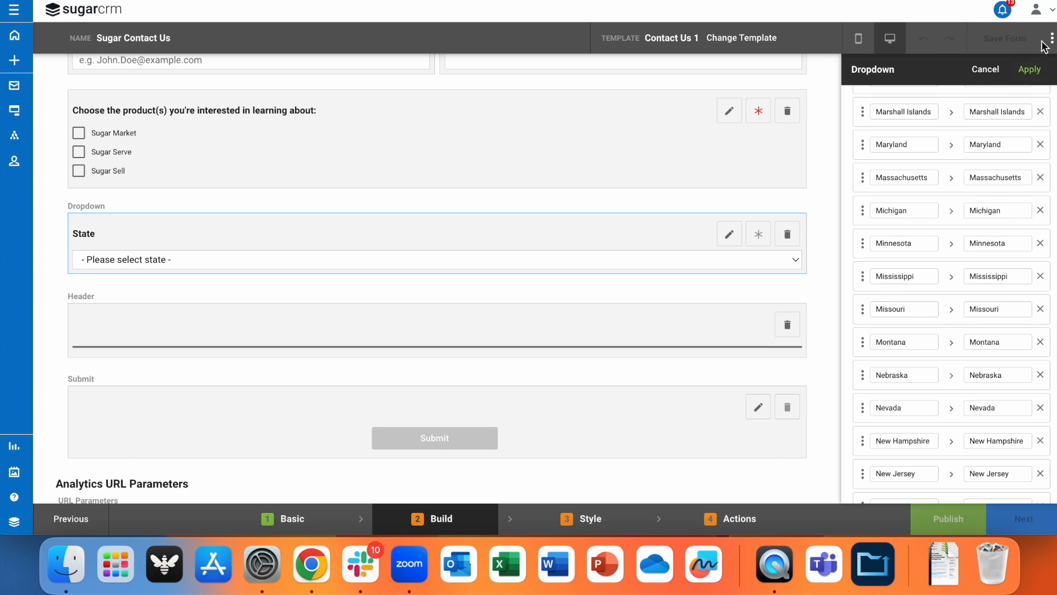
pyautogui.scroll(-15, 1002, 291)
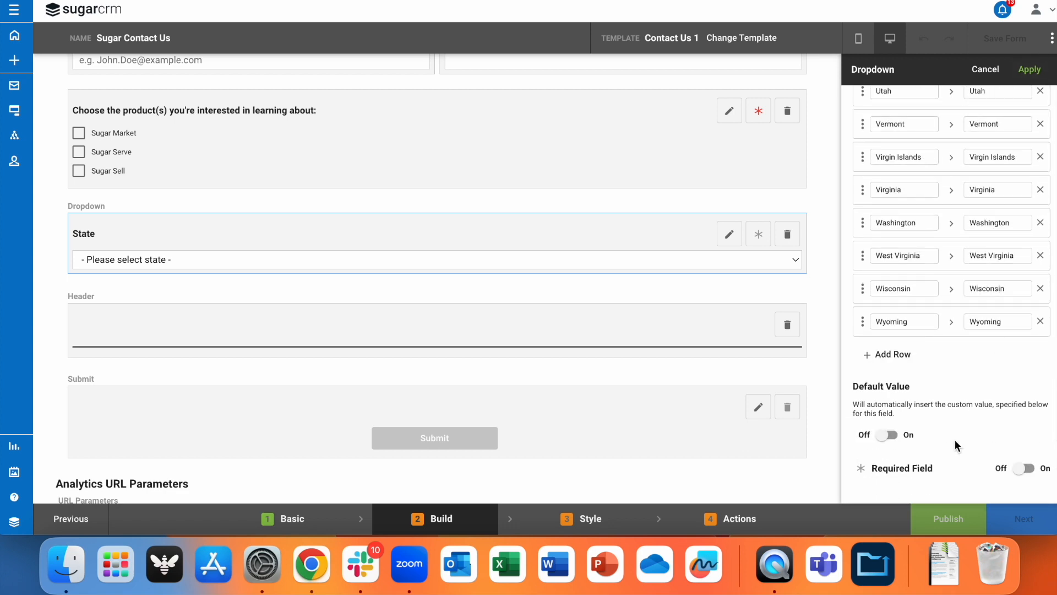
pyautogui.click(1018, 467)
pyautogui.click(1031, 70)
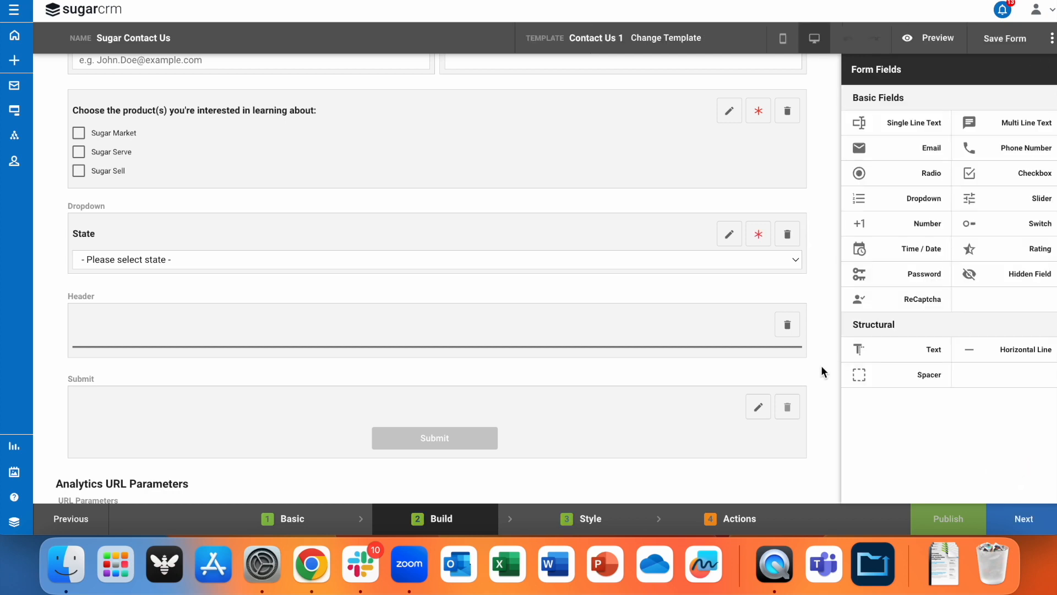
# - Add a Hidden Field below the Submit button, named Lead Source with the value Demo Request Form
pyautogui.scroll(-5, 824, 371)
pyautogui.scroll(-3, 823, 372)
pyautogui.scroll(2, 823, 370)
pyautogui.scroll(-1, 824, 370)
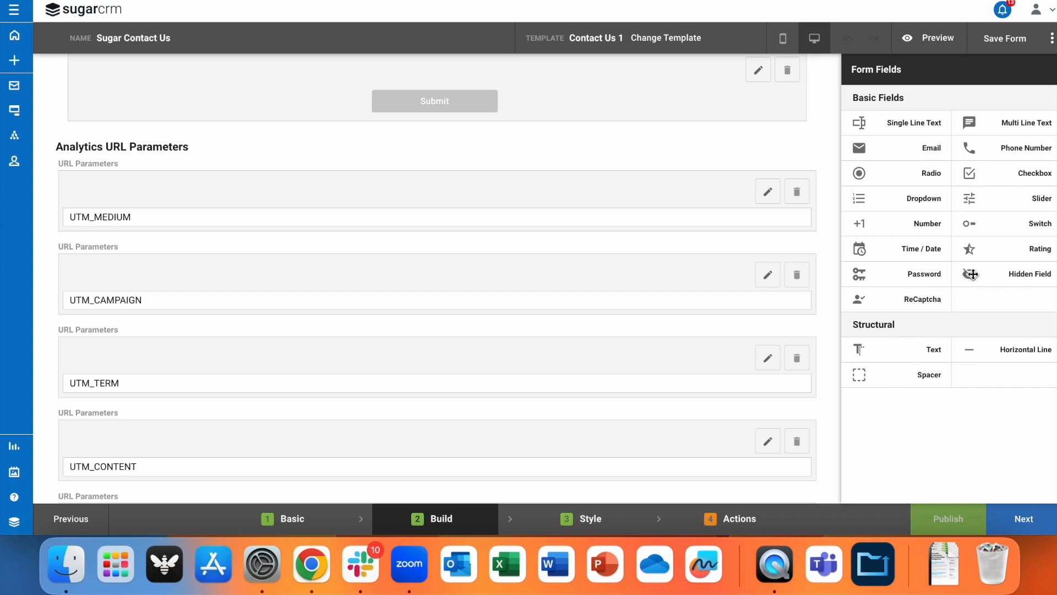
pyautogui.moveTo(970, 275); pyautogui.dragTo(653, 112)
pyautogui.click(885, 164)
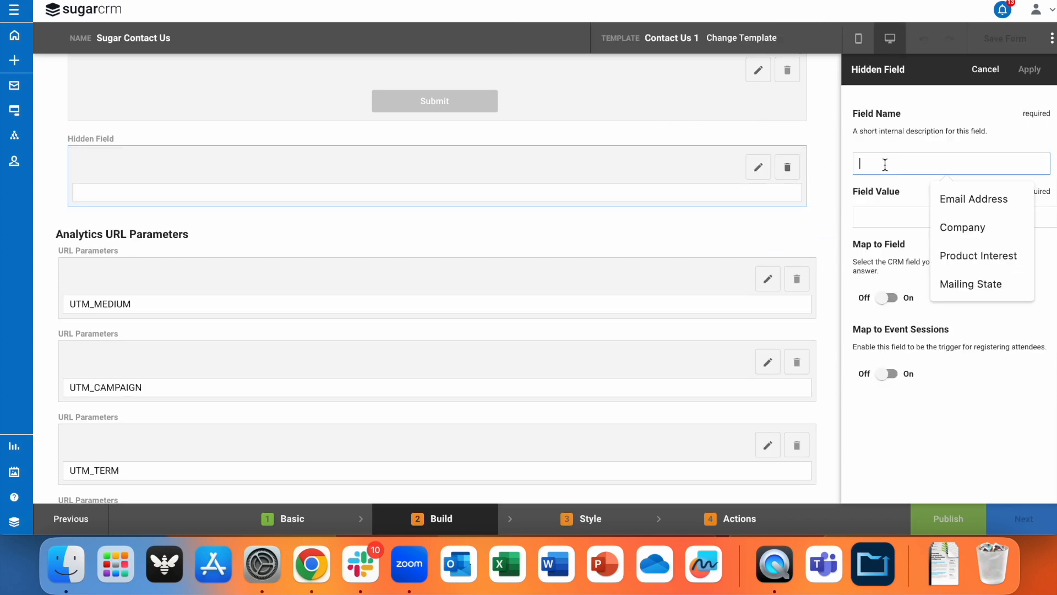
pyautogui.write('Lea')
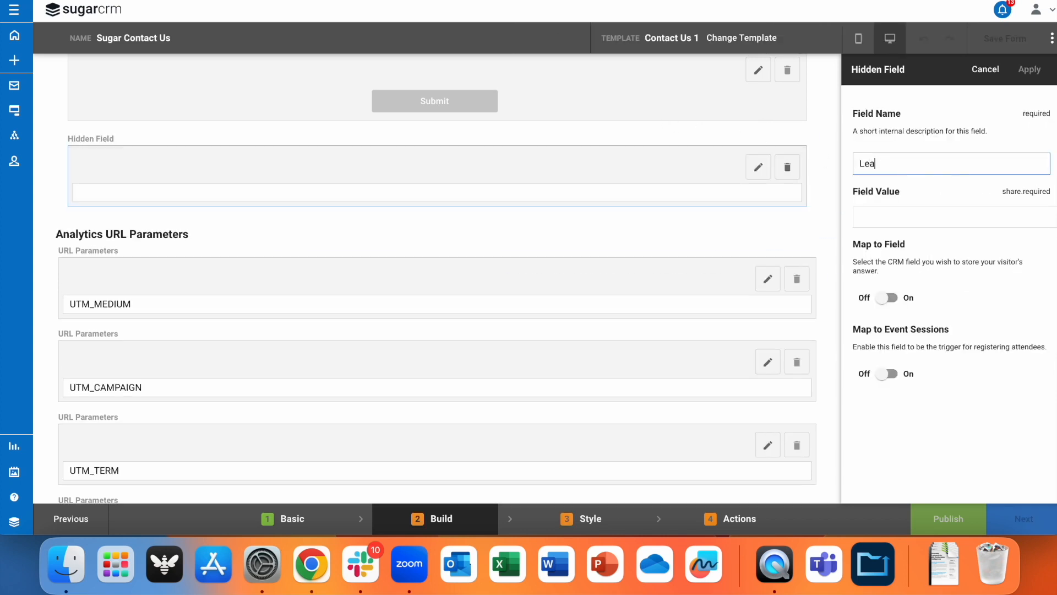
pyautogui.write('d Source')
pyautogui.click(981, 216)
pyautogui.write('Demo Request Form')
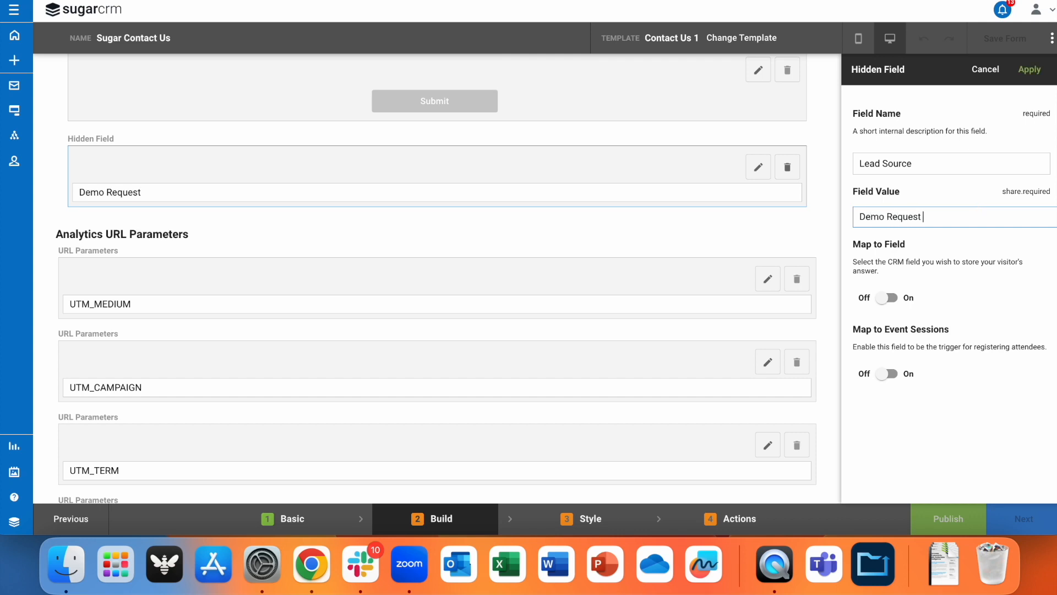
# - Map the Lead Source hidden field to LeadSource with Overwrite Data off, and apply the settings
pyautogui.click(879, 297)
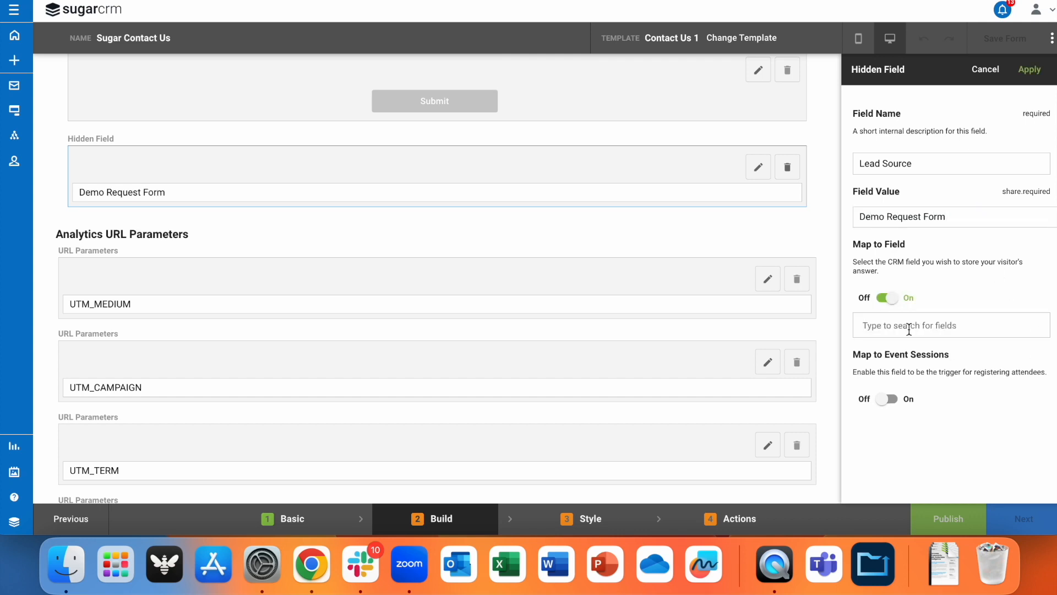
pyautogui.click(909, 329)
pyautogui.write('Lead')
pyautogui.click(920, 354)
pyautogui.click(1022, 373)
pyautogui.click(1022, 371)
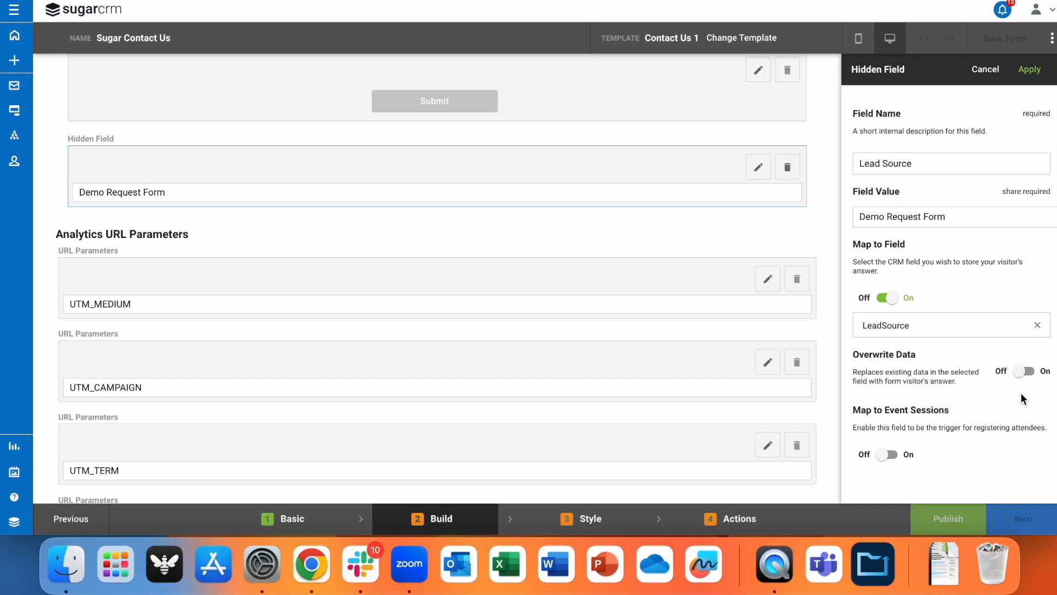
pyautogui.moveTo(955, 429); pyautogui.dragTo(910, 432)
pyautogui.click(1030, 70)
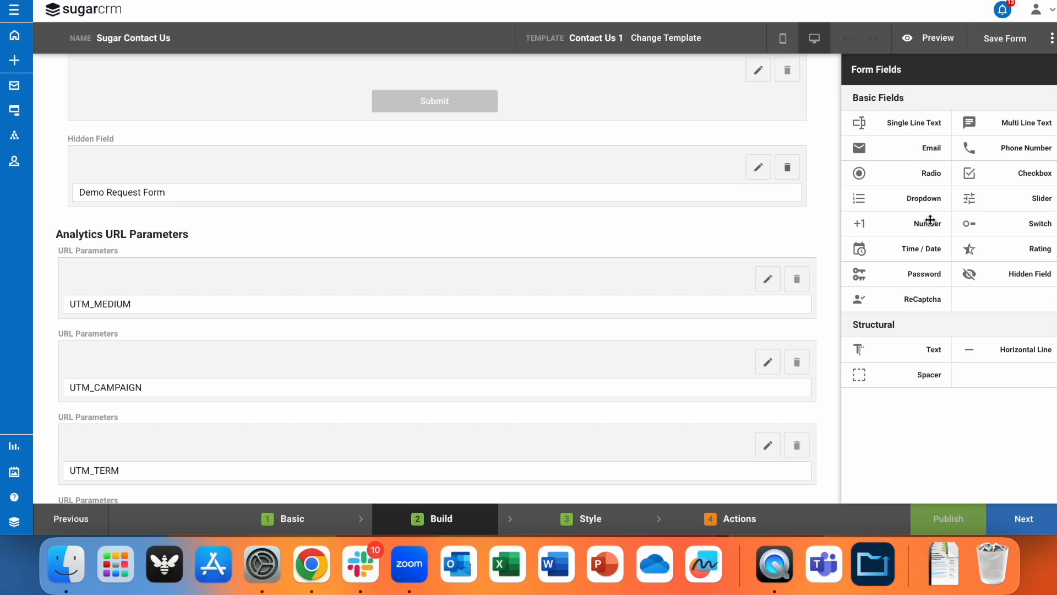
# - Add a second Hidden Field below the Lead Source one, named CRM Type with the value Contact
pyautogui.moveTo(1008, 274); pyautogui.dragTo(543, 202)
pyautogui.click(949, 164)
pyautogui.write('C')
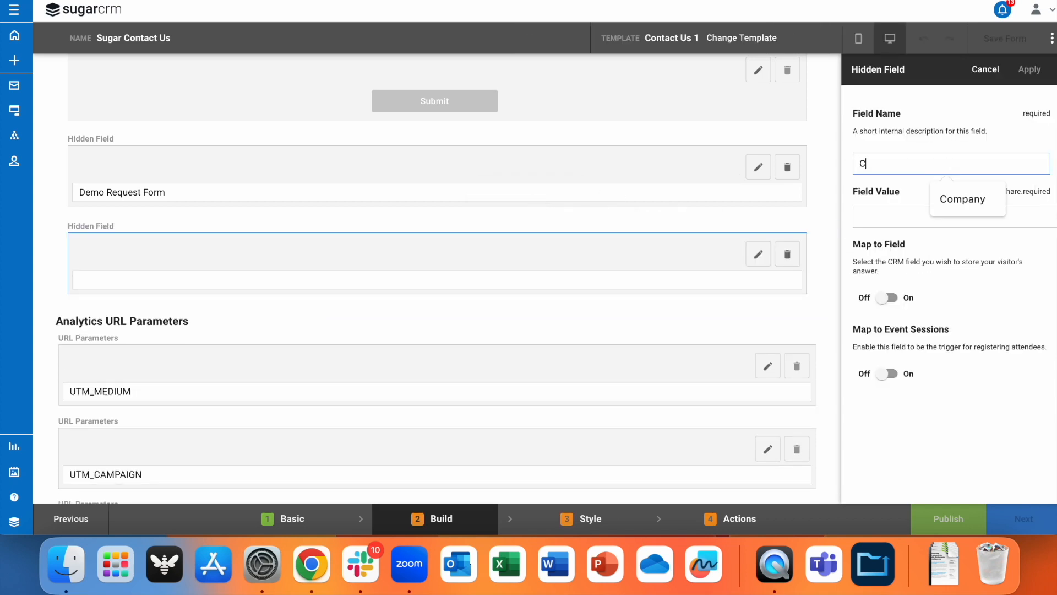
pyautogui.write('RM Typeq')
pyautogui.press('Tab')
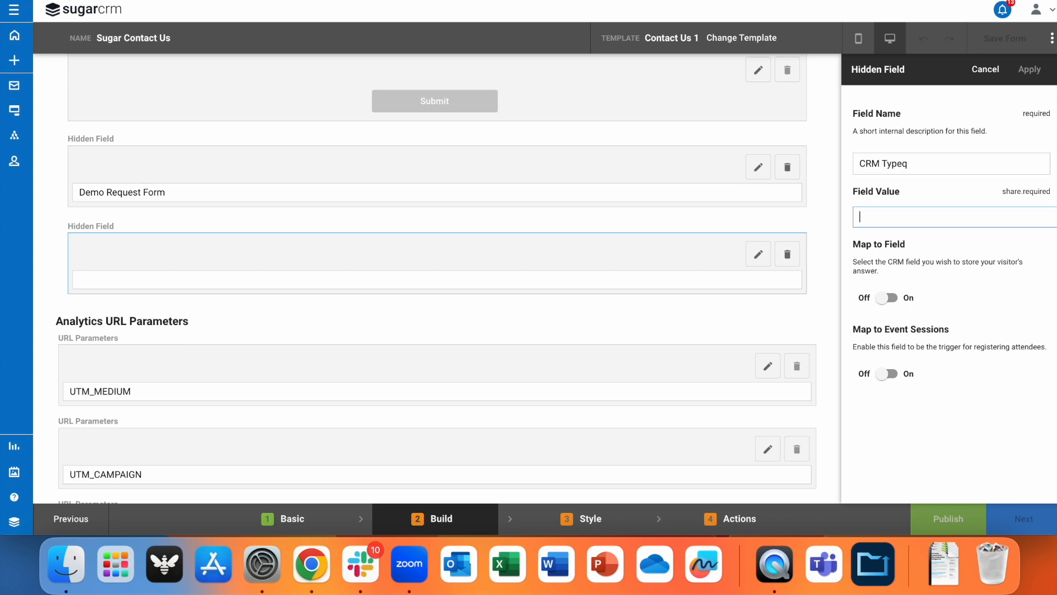
pyautogui.write('Contact')
pyautogui.click(948, 160)
pyautogui.press('BackSpace')
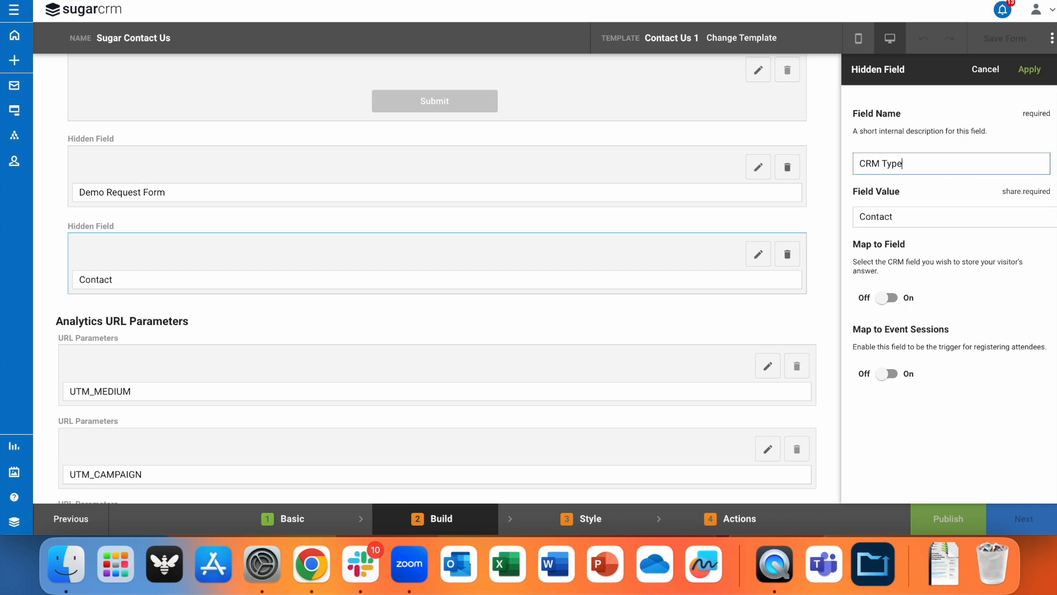
# - Map the CRM Type hidden field to the CRMType CRM field and apply the settings
pyautogui.click(887, 298)
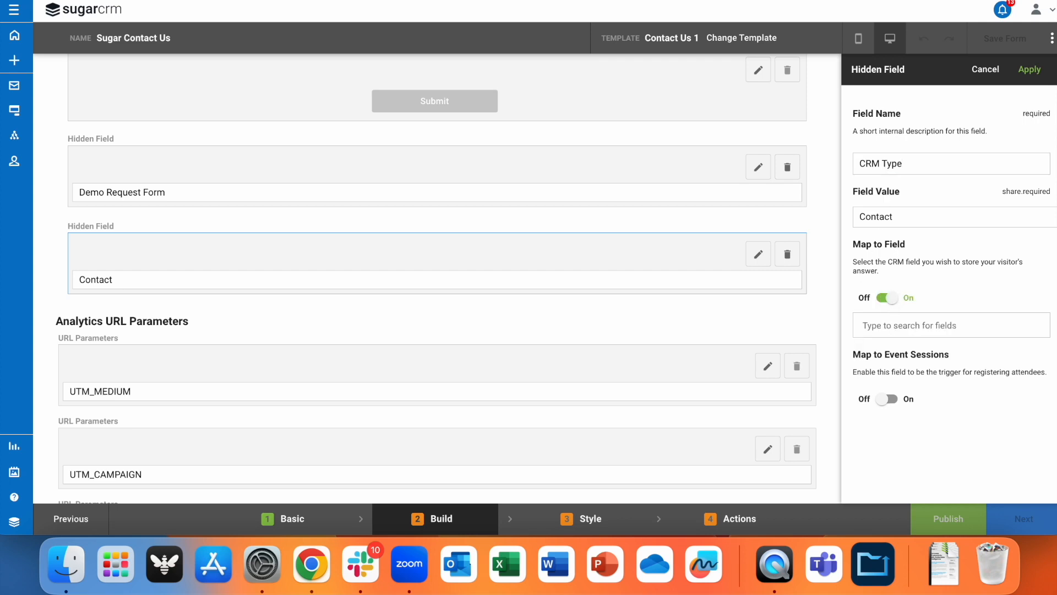
pyautogui.click(892, 327)
pyautogui.write('CRMT')
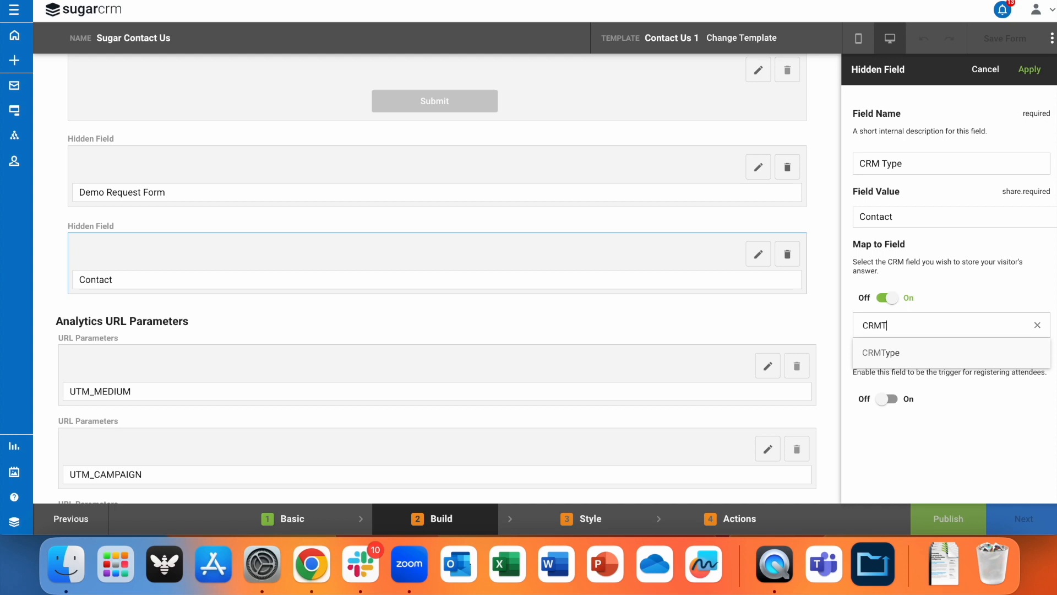
pyautogui.click(876, 352)
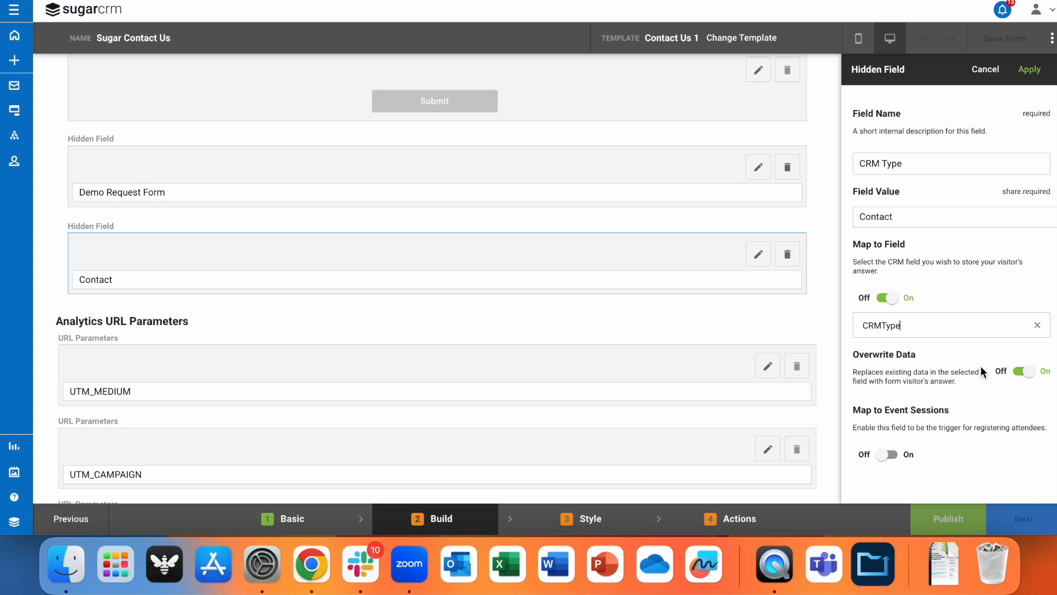
pyautogui.click(1029, 68)
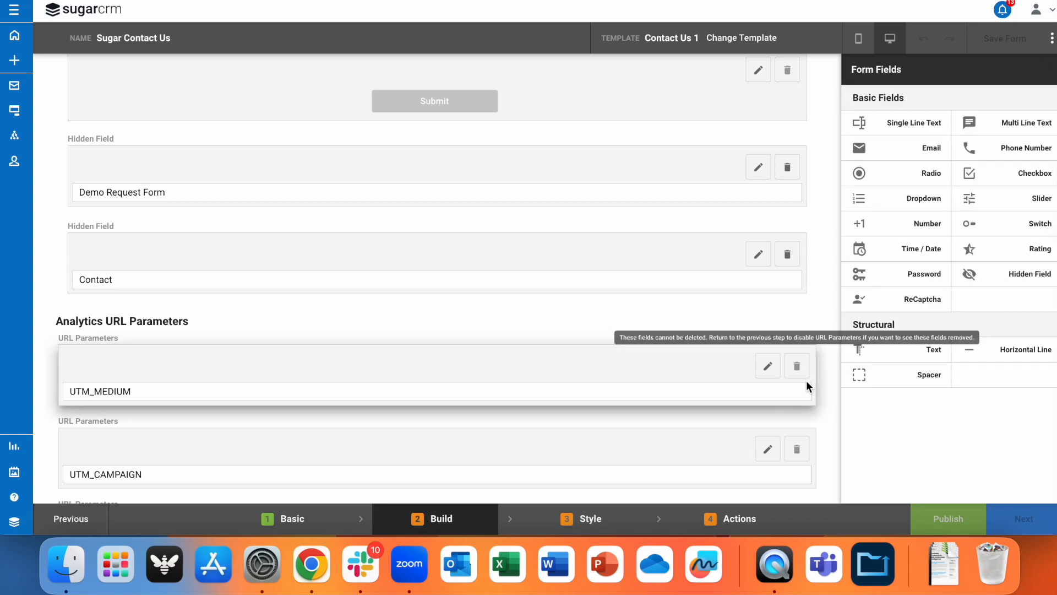
pyautogui.scroll(-5, 806, 381)
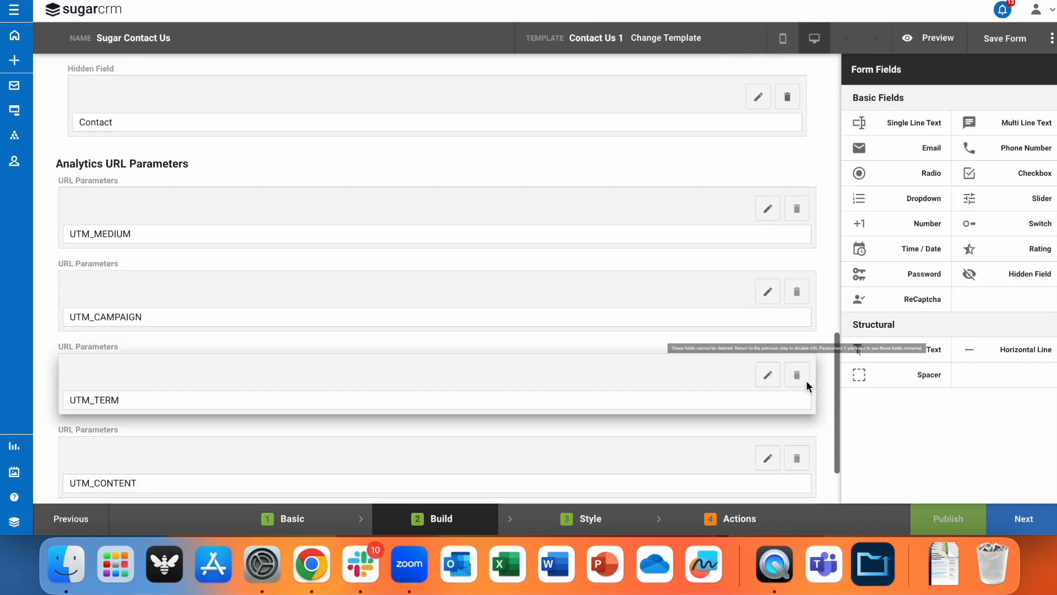
pyautogui.scroll(-2, 806, 381)
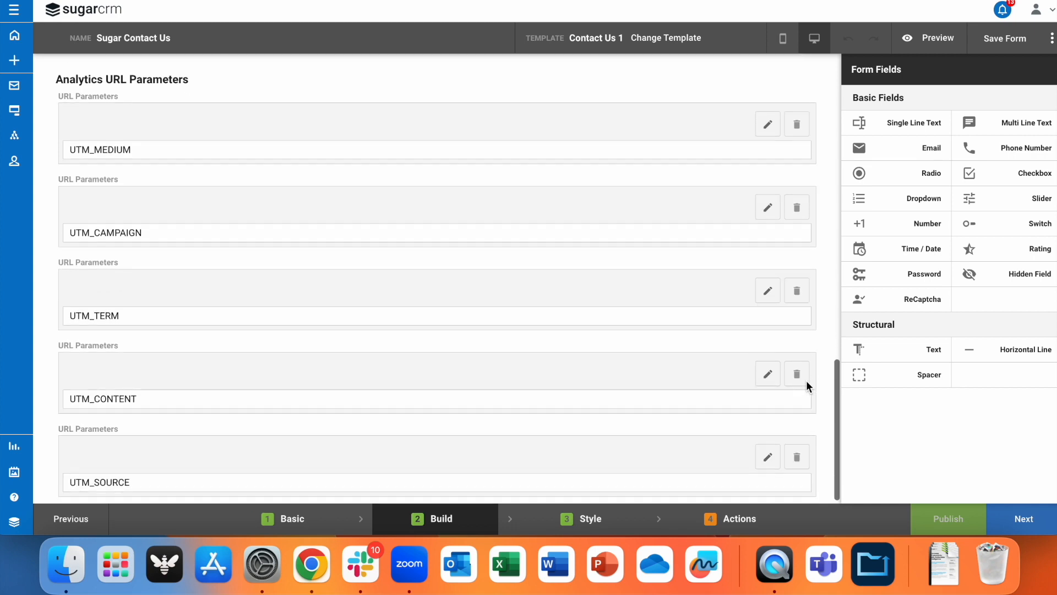